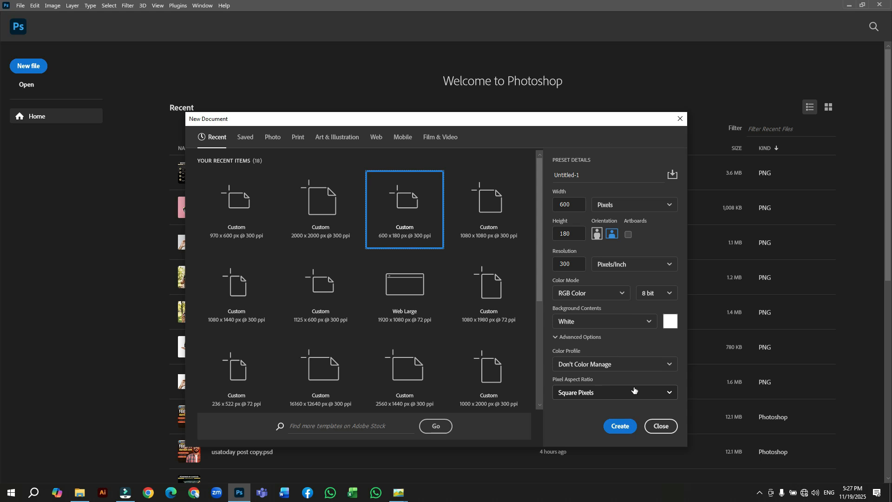
- Create a new 600 × 600 pixel document at 300 pixels/inch in RGB Color with a white background
double_click(560, 207)
type("300*2")
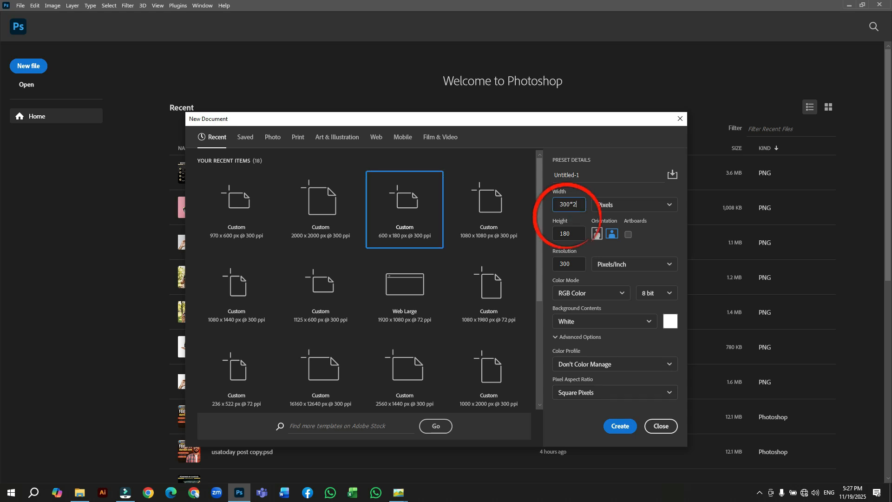
key("Tab")
type("3")
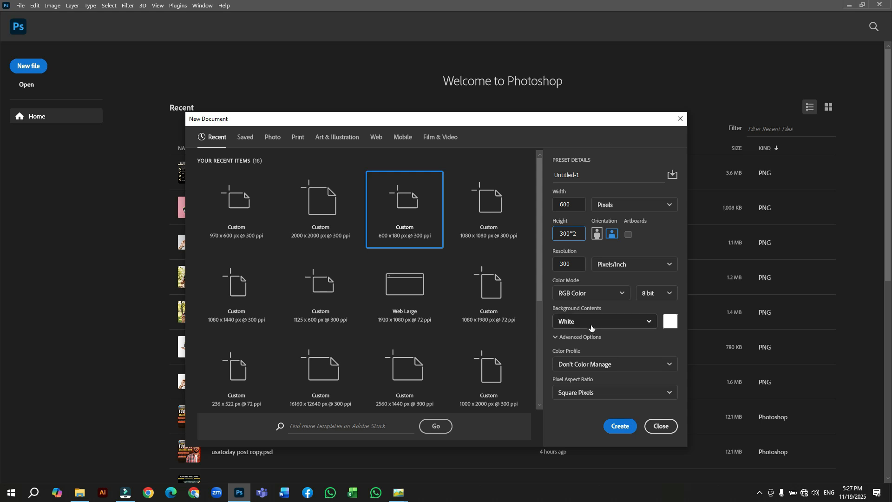
left_click(587, 245)
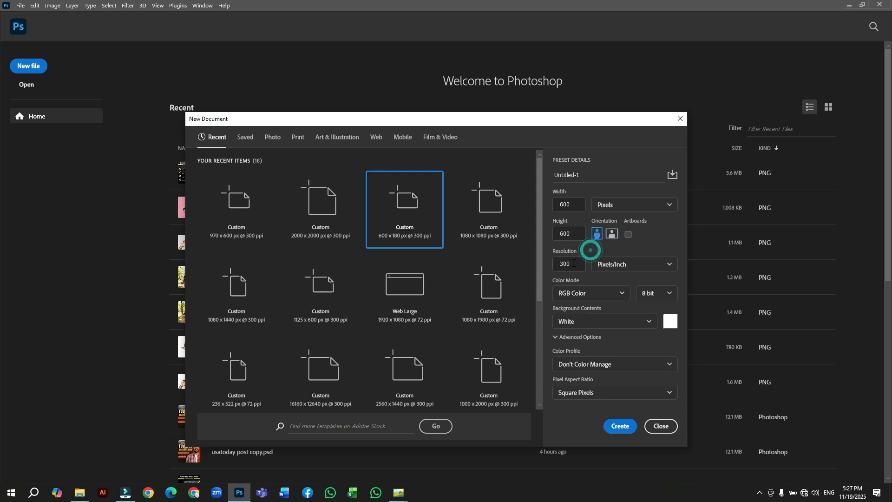
left_click(614, 422)
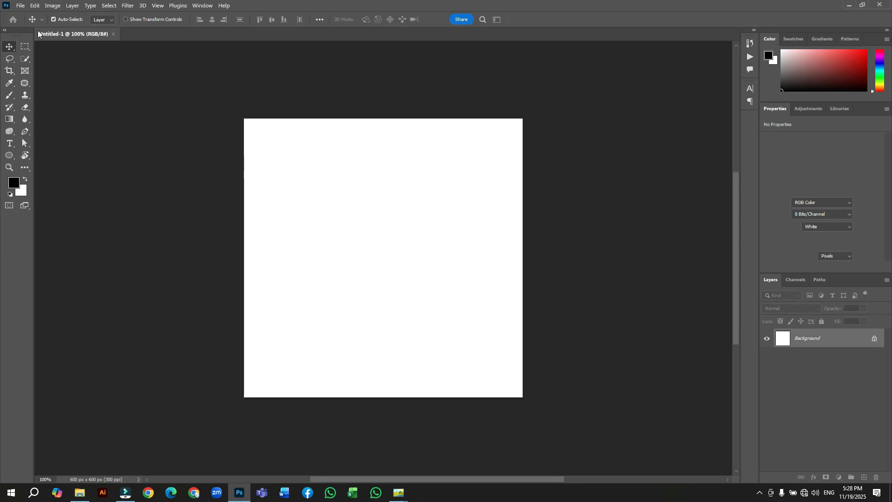
- Place the closeup-young-man-with-knee-injury photo as an embedded image and scale it to about 23% so it fills the canvas
left_click(19, 5)
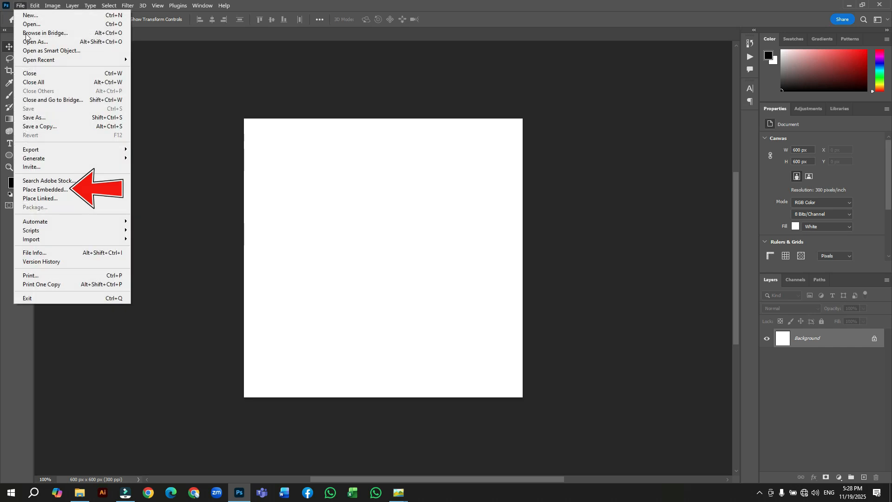
left_click(46, 190)
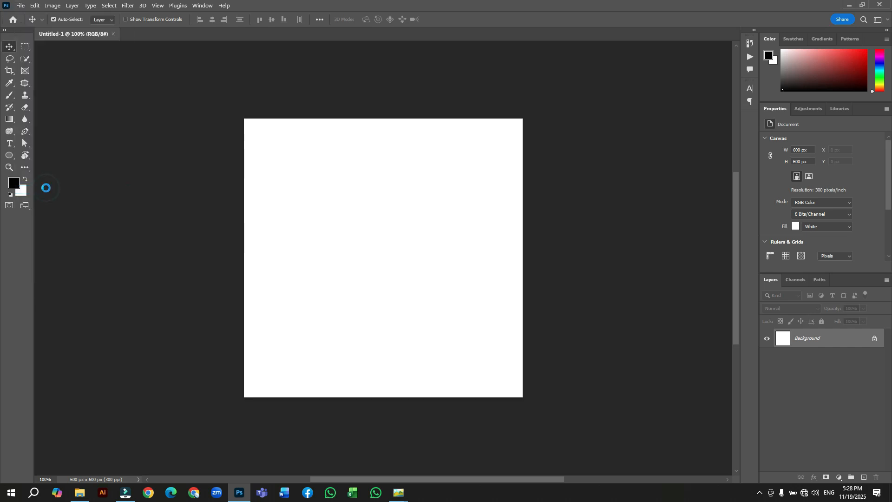
left_click(147, 93)
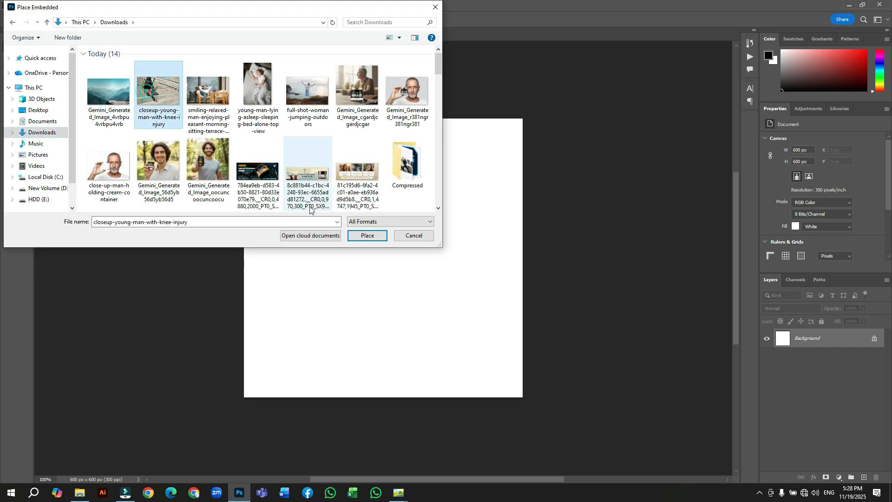
left_click(368, 235)
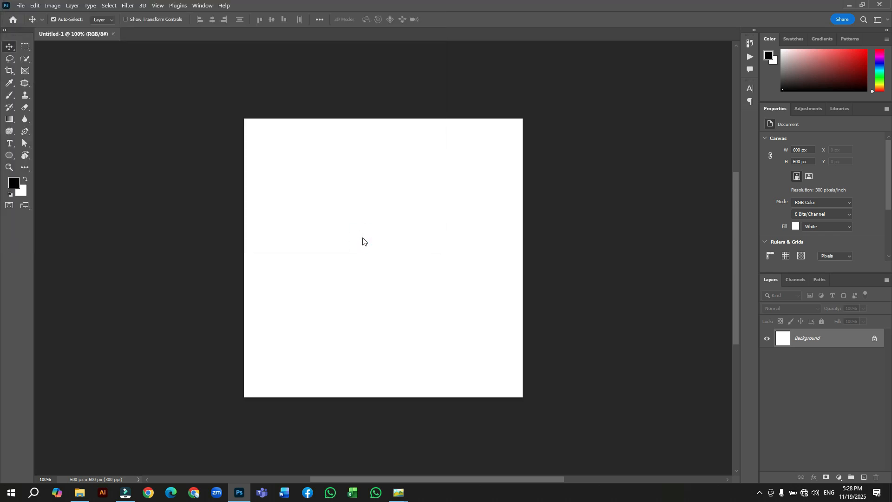
left_click_drag(383, 339, 412, 466)
left_click_drag(380, 139, 379, 109)
left_click_drag(651, 288, 717, 287)
- Flip the placed photo horizontally and reposition it so the man sits along the canvas's right side
right_click(393, 267)
left_click(420, 437)
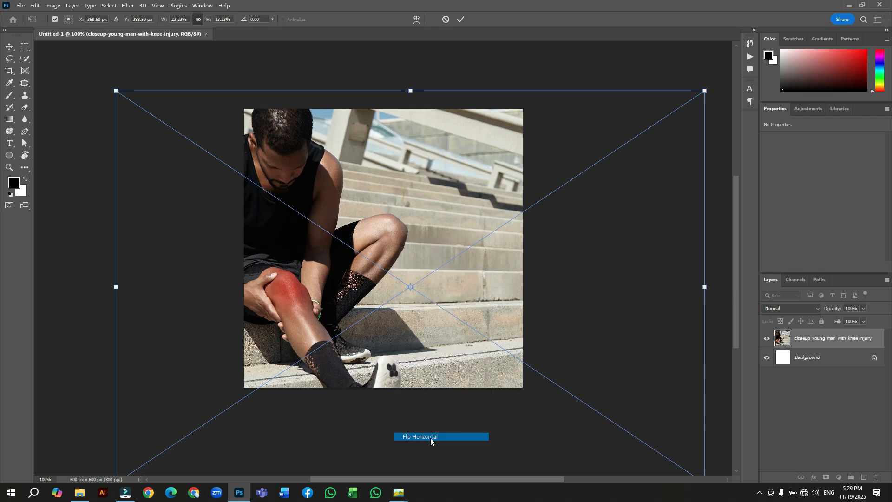
left_click_drag(492, 312, 385, 313)
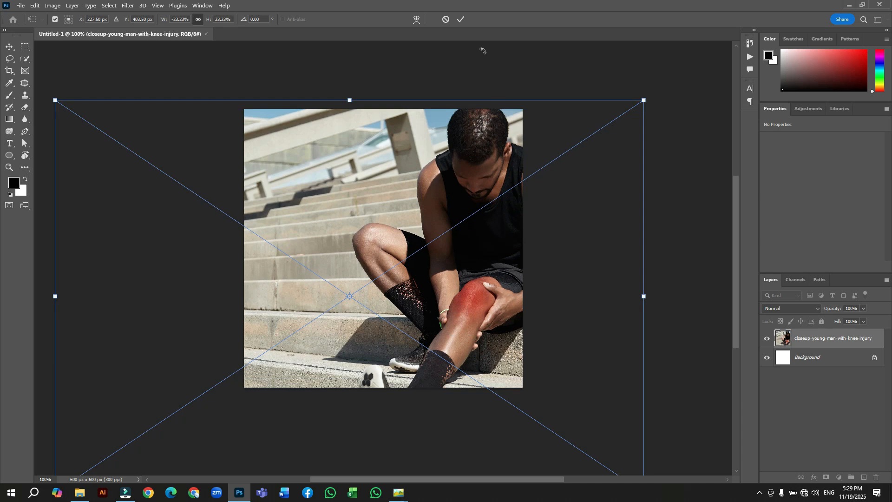
left_click(461, 19)
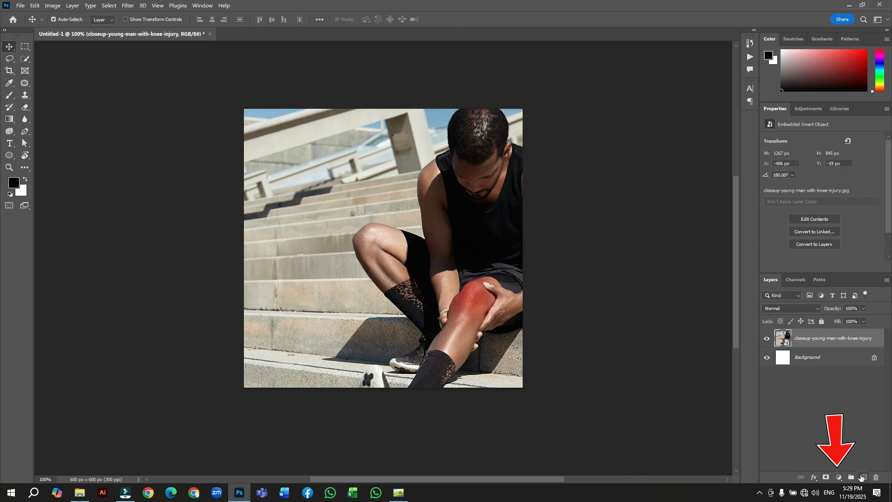
- Add a black (000000) Solid Color fill layer and move it beneath the knee-injury photo layer
left_click(840, 478)
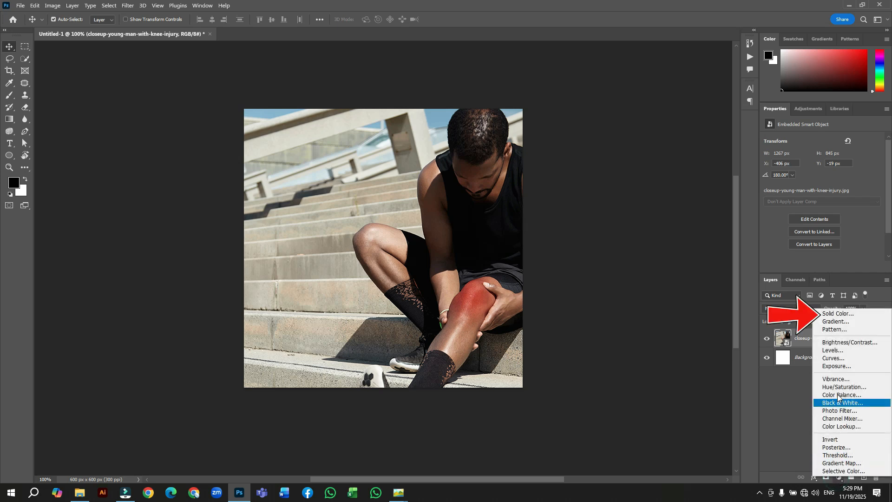
left_click(838, 314)
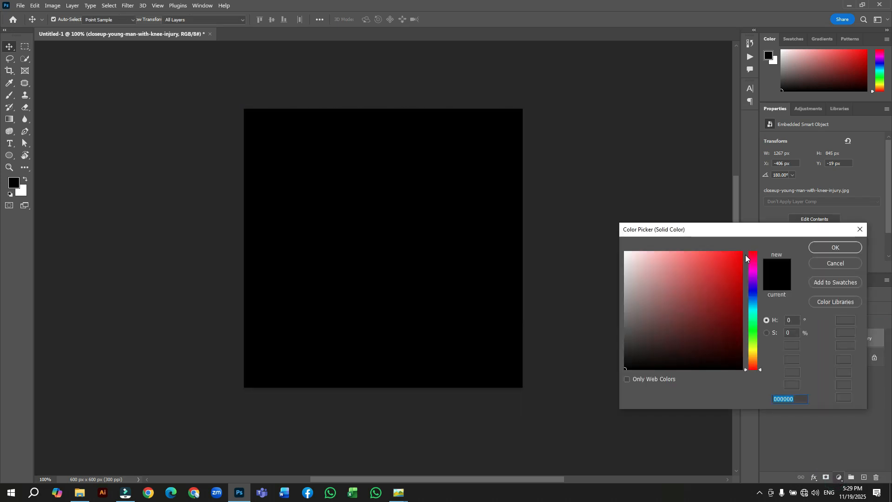
left_click(819, 248)
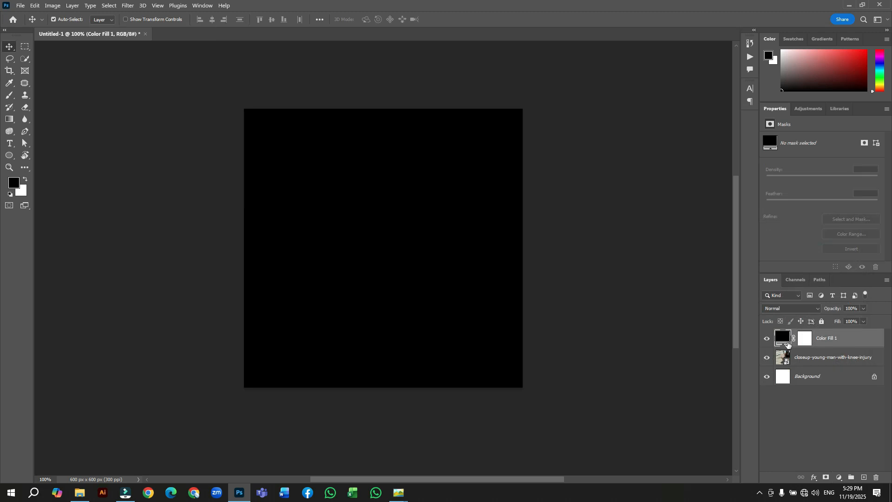
left_click_drag(837, 342, 838, 368)
- Darken the knee-injury photo layer by trying 50% opacity and settling on 70%
left_click(839, 336)
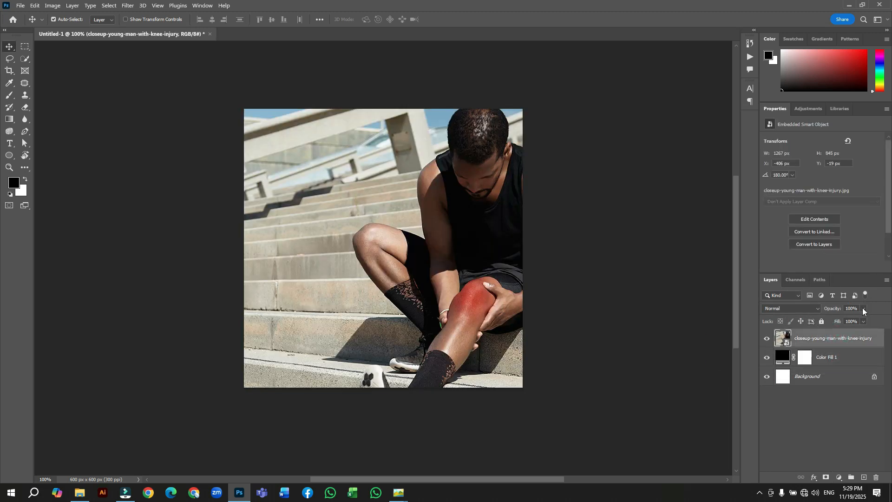
left_click(852, 309)
type("50")
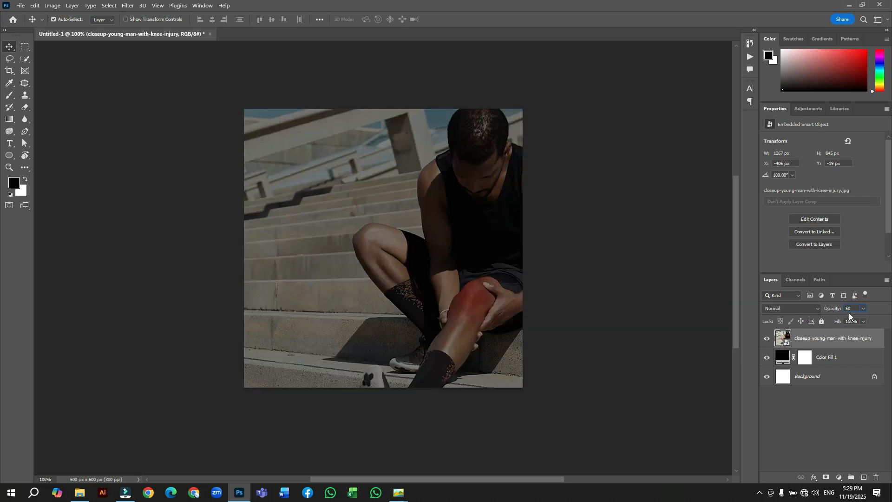
key("Return")
type("70")
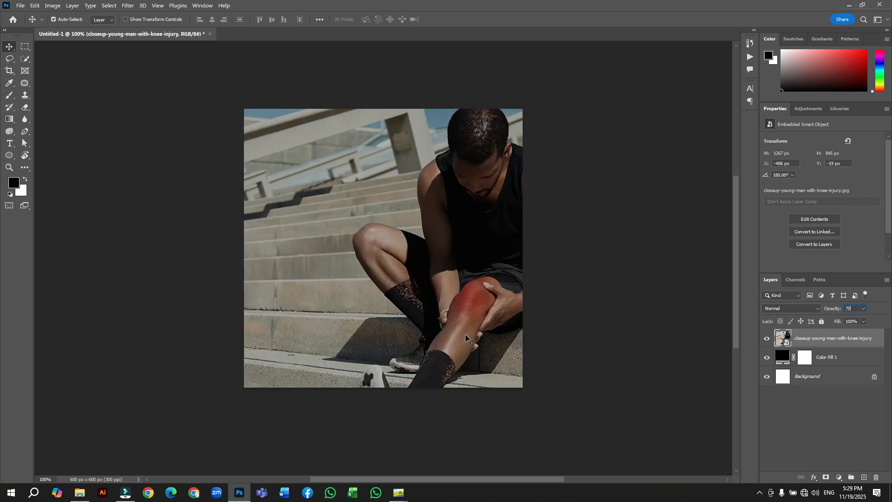
key("Return")
- Add a new layer on top and build up repeated black-to-transparent linear gradients from the canvas's left edge towards the right
left_click(847, 433)
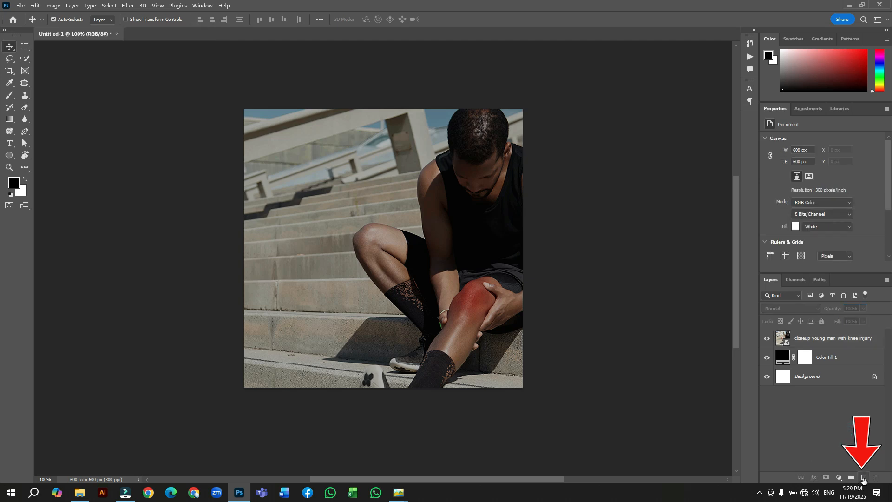
left_click(864, 477)
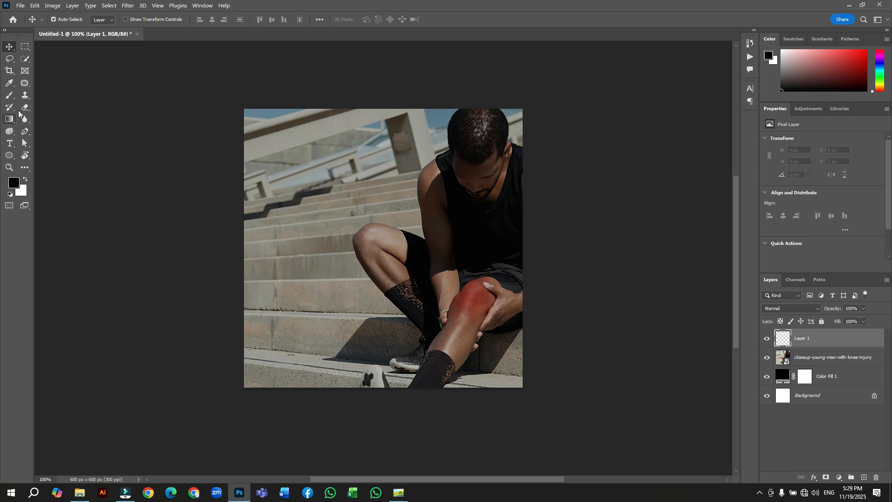
left_click(10, 120)
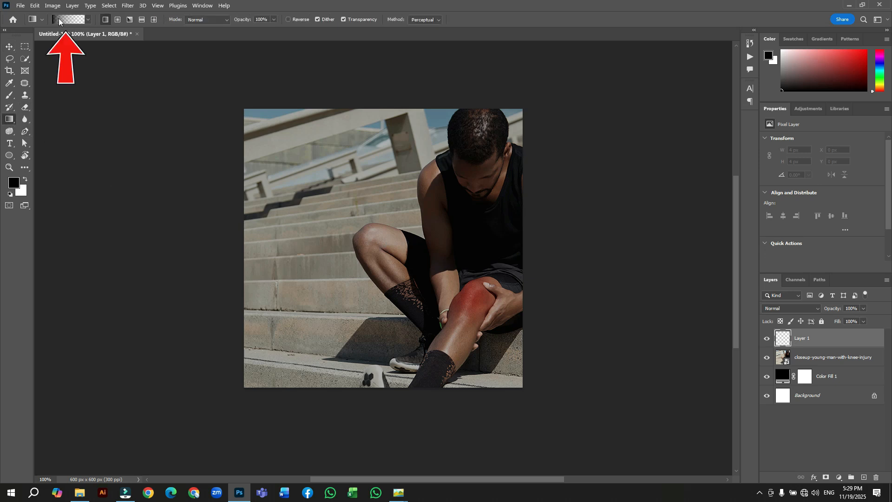
left_click_drag(118, 259, 476, 256)
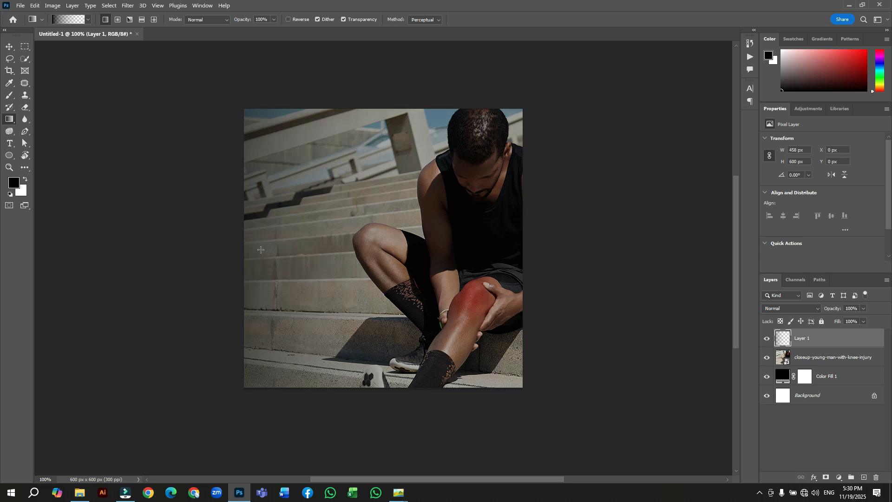
left_click_drag(201, 248, 502, 244)
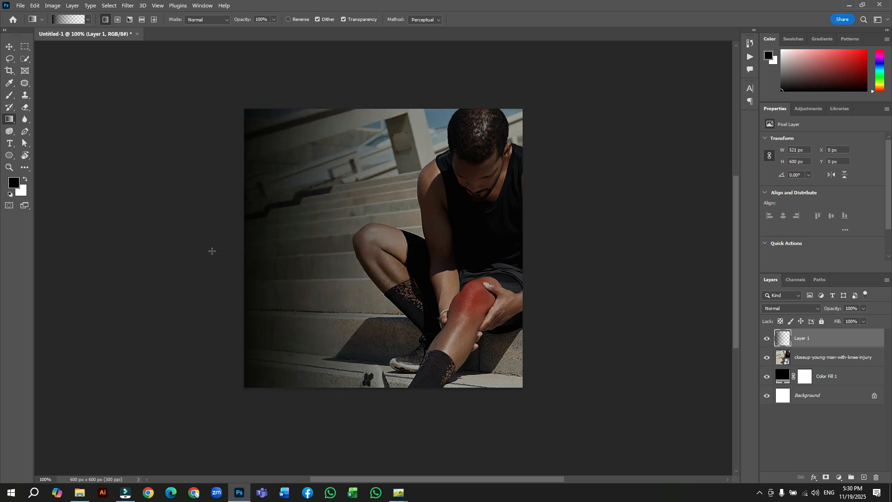
left_click_drag(185, 251, 629, 245)
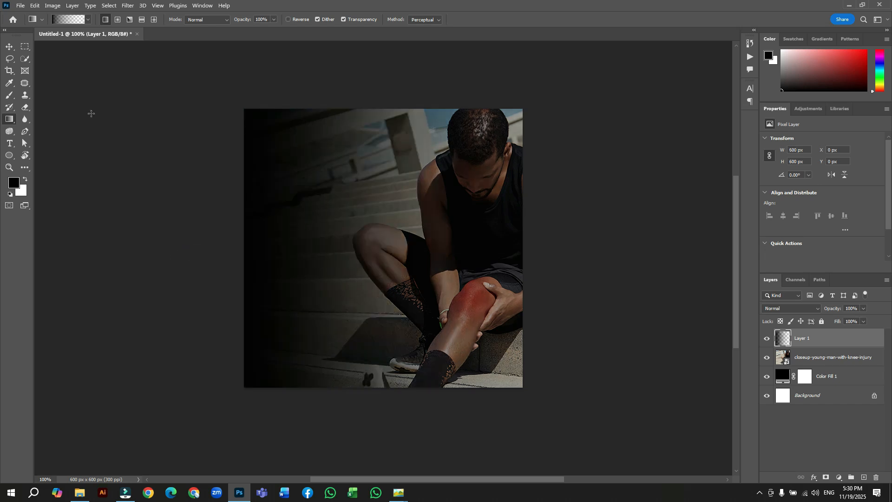
left_click(9, 49)
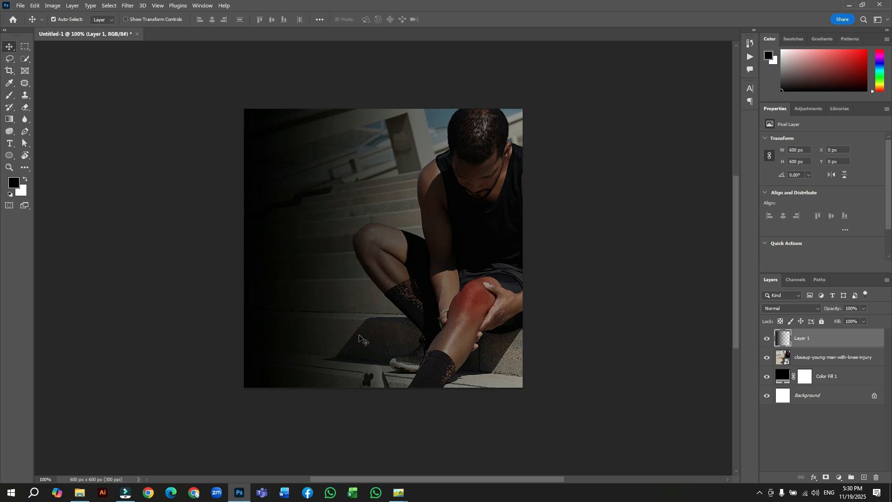
- Set the knee-injury photo layer's opacity to 100%
left_click(831, 362)
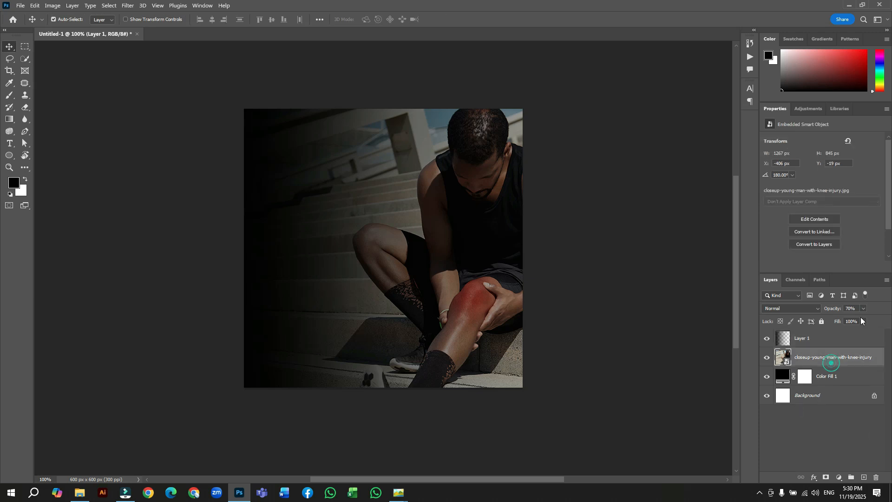
left_click(865, 310)
left_click_drag(866, 319, 877, 320)
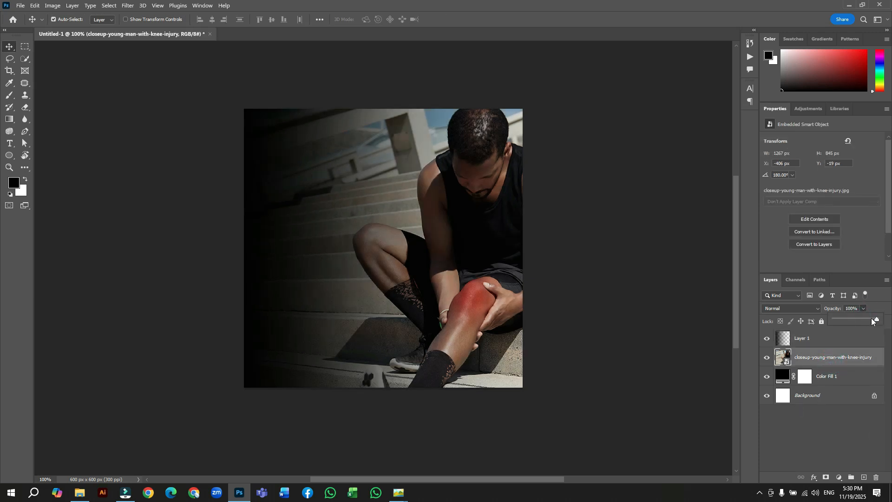
- Enlarge the gradient layer to about 113%, keeping its left edge aligned with the canvas
left_click(793, 341)
key("ctrl+t")
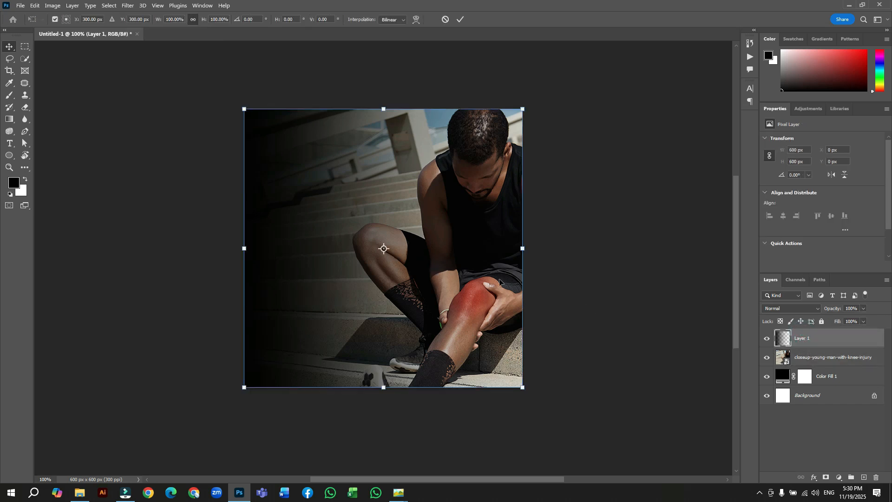
left_click_drag(532, 249, 568, 249)
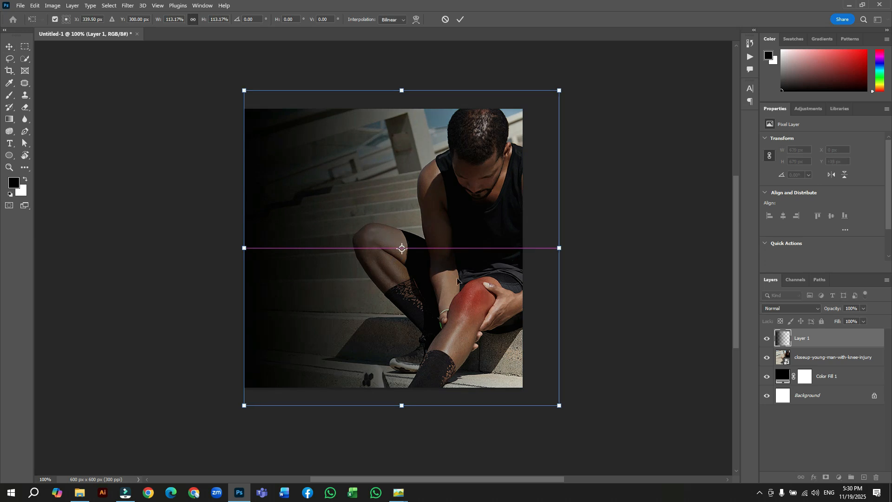
left_click(460, 19)
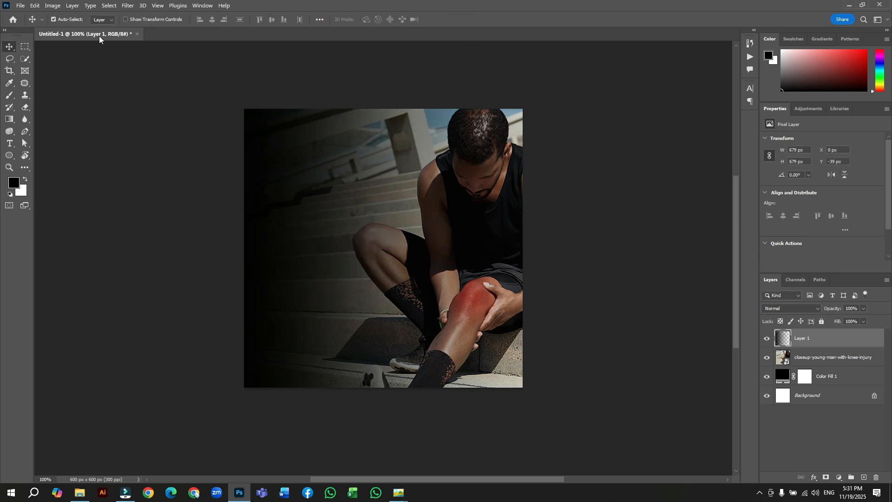
- Place the pngwing.com (1) stone table image and scale it to about 8% in the canvas's lower-left corner
left_click(23, 7)
left_click(49, 189)
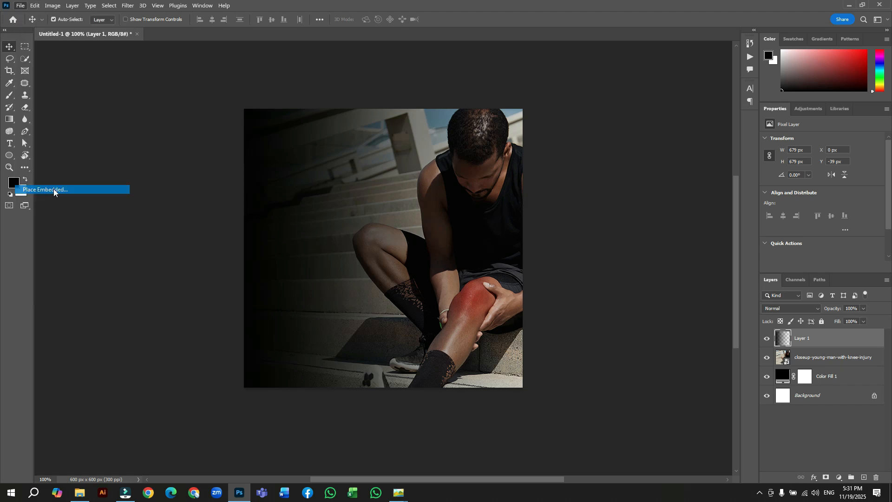
left_click(307, 89)
left_click(367, 236)
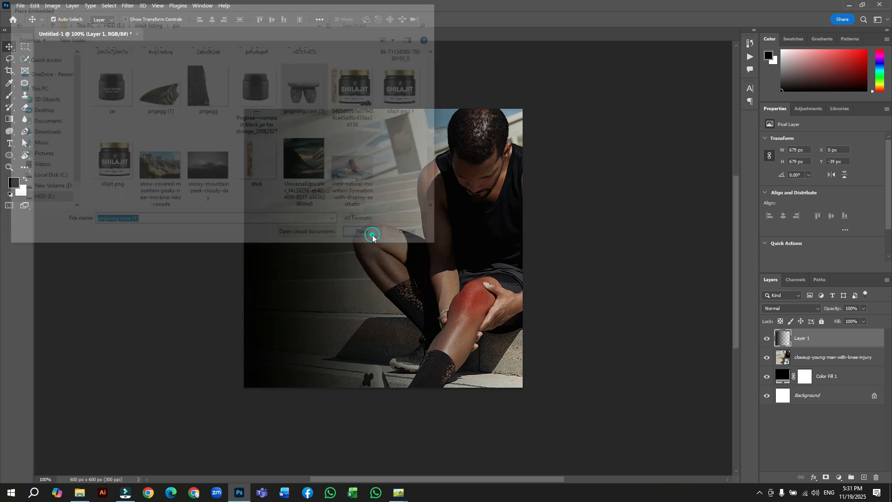
left_click_drag(522, 248, 413, 391)
mouse_move(324, 366)
left_mouse_down()
mouse_move(319, 359)
mouse_move(326, 362)
left_mouse_up()
left_click(460, 19)
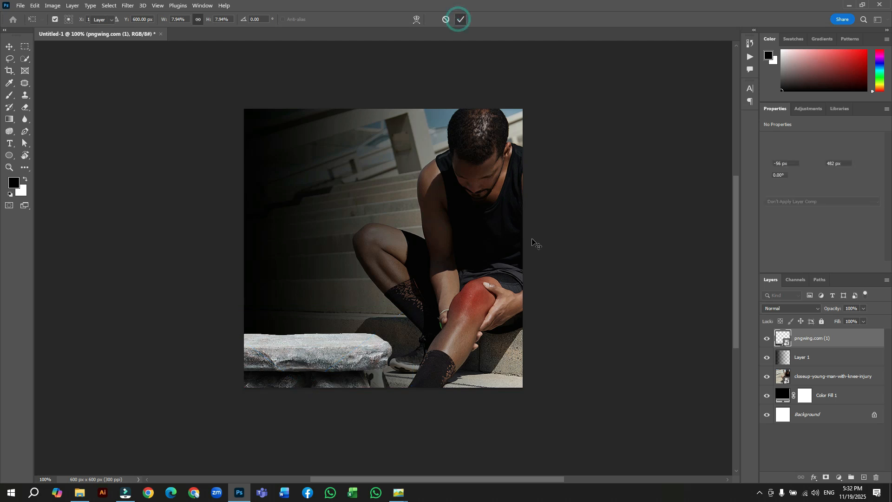
- Place the silajit png 1 jar image at about 3.56% scale on the stone table and shift the table left beneath it
left_click(21, 6)
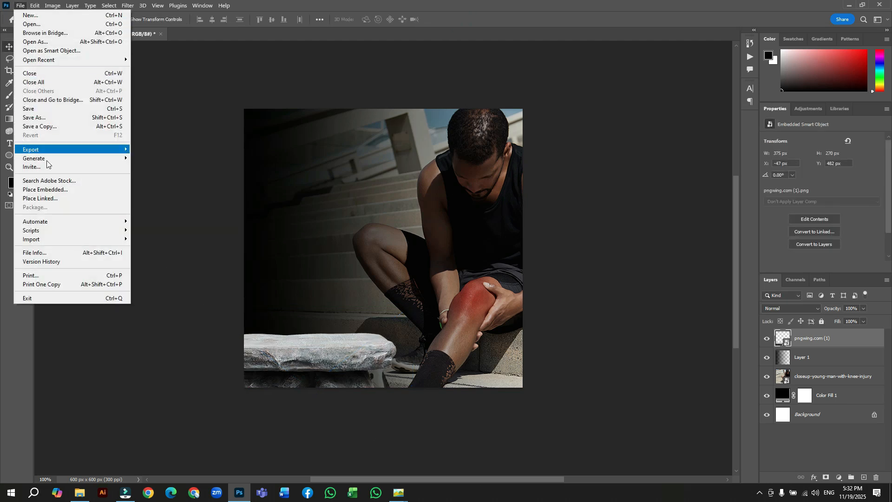
left_click(54, 190)
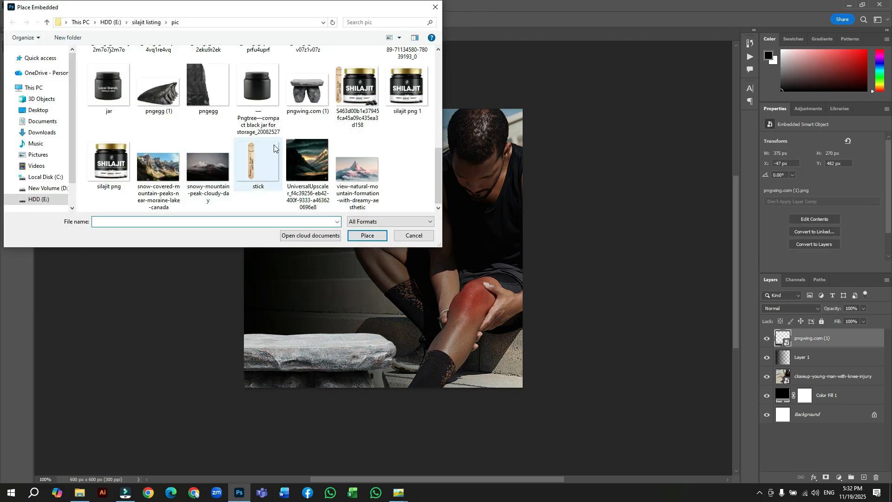
left_click(396, 96)
left_click(379, 237)
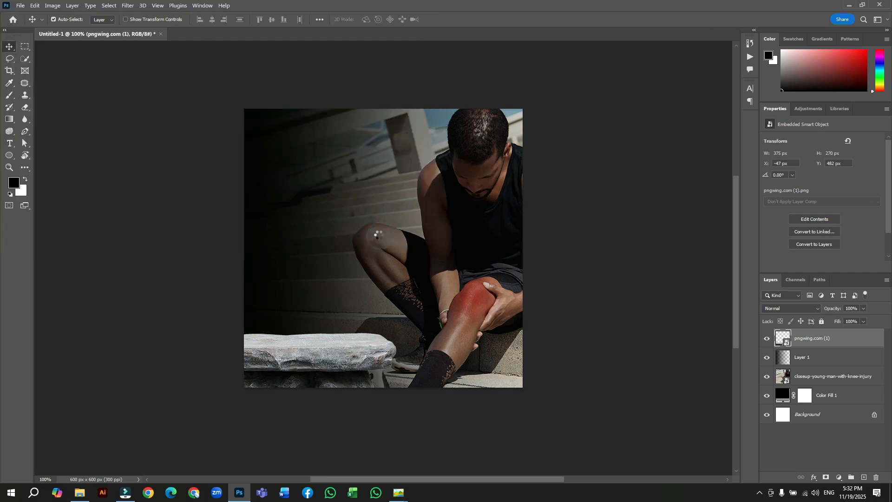
left_click_drag(518, 251, 358, 270)
left_click_drag(302, 266, 323, 317)
left_click_drag(321, 249, 321, 256)
left_click_drag(332, 320, 317, 321)
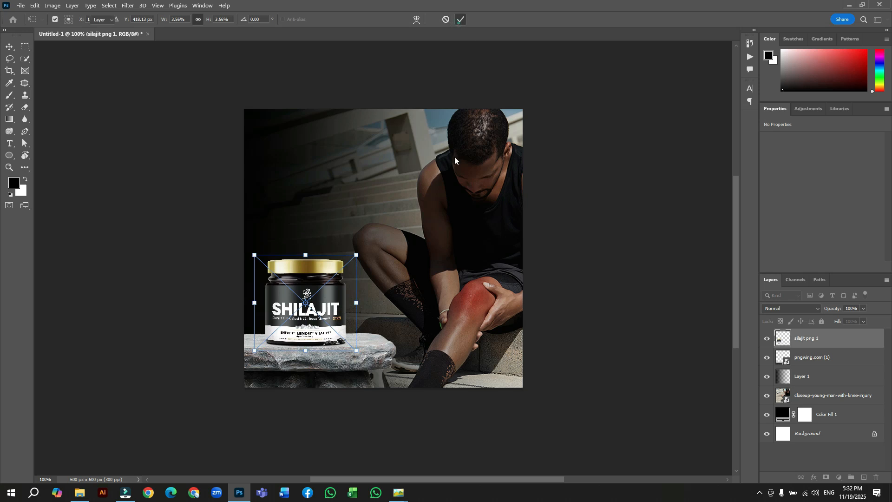
left_click(461, 19)
left_click_drag(379, 358, 350, 358)
scroll(548, 341, "up", 1)
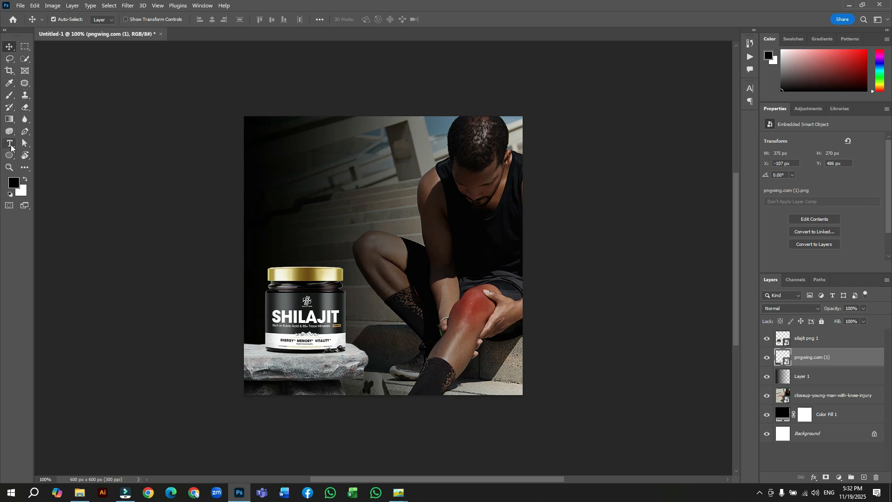
- Add a white "joints pain" text line in the dark area above the jar
left_click(10, 144)
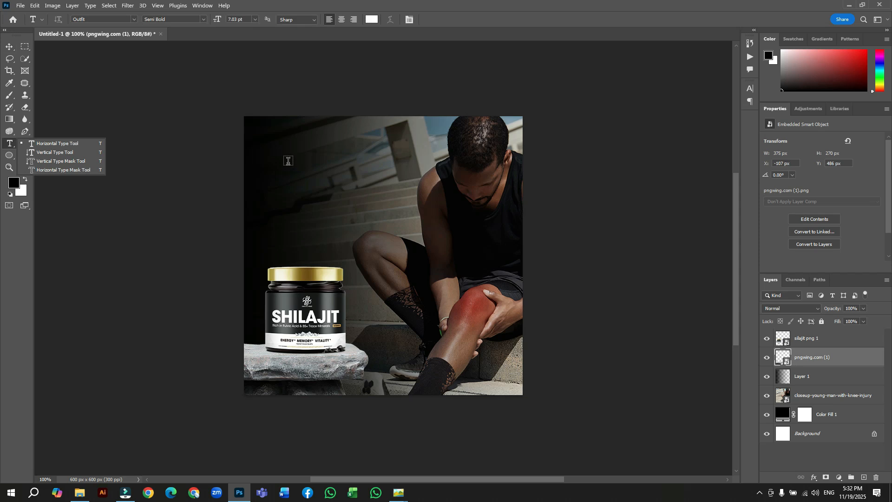
left_click(288, 161)
type("jo")
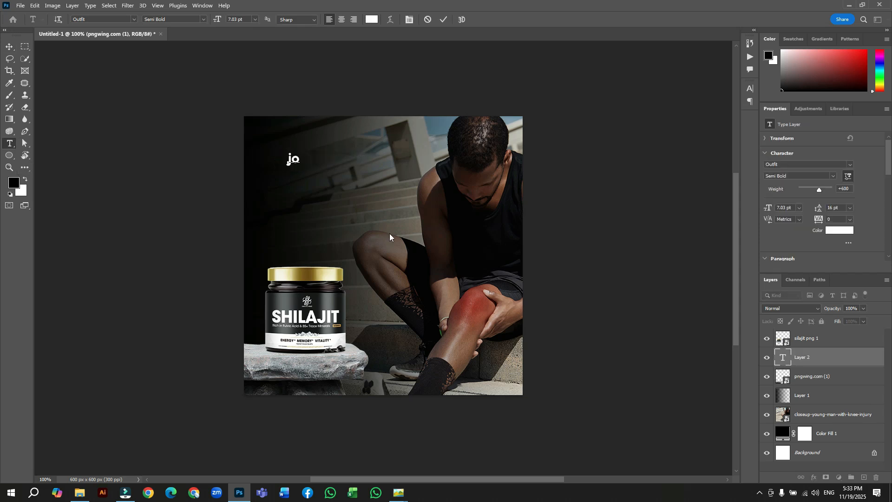
type("ints pain")
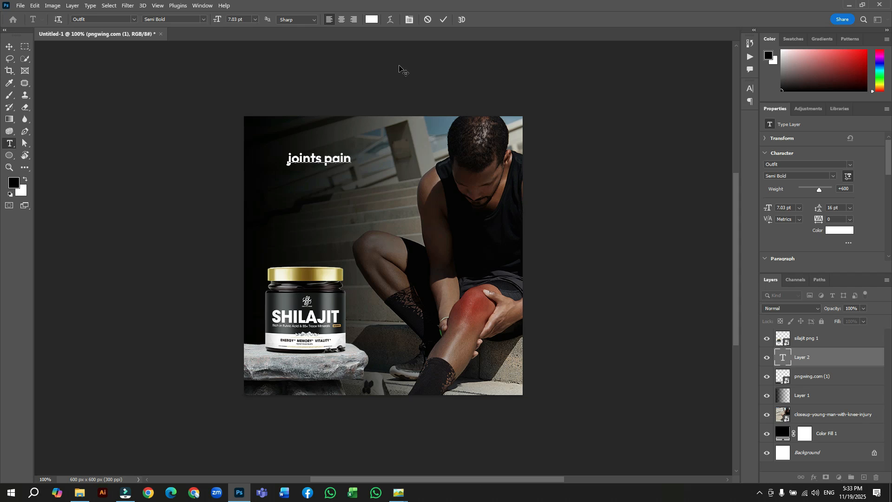
left_click(444, 20)
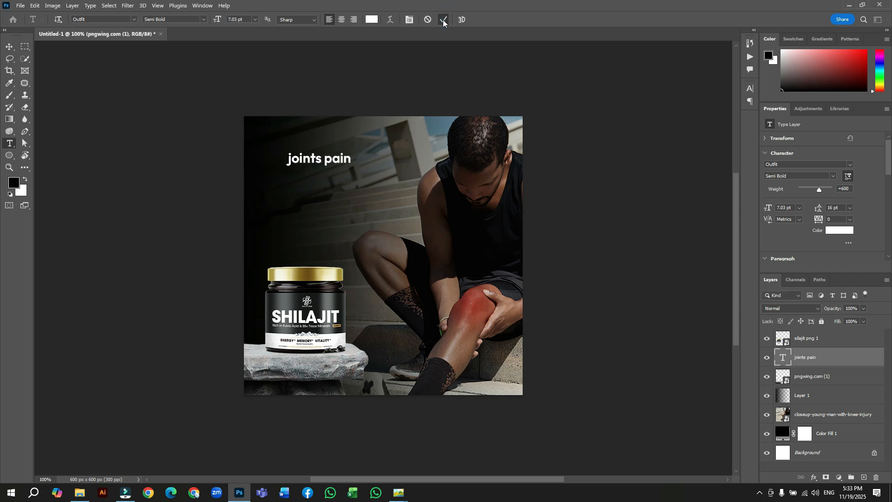
- Set the "joints pain" text to Argentum Sans Bold Italic in all caps
left_click(851, 165)
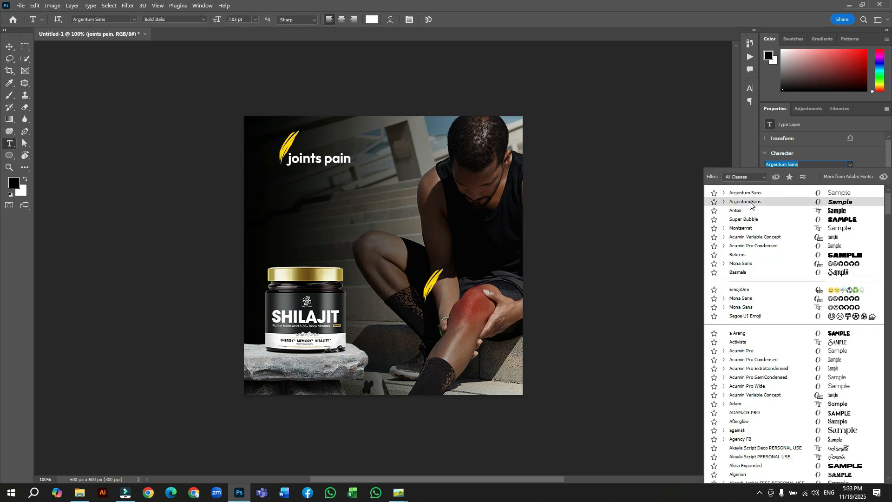
left_click(751, 202)
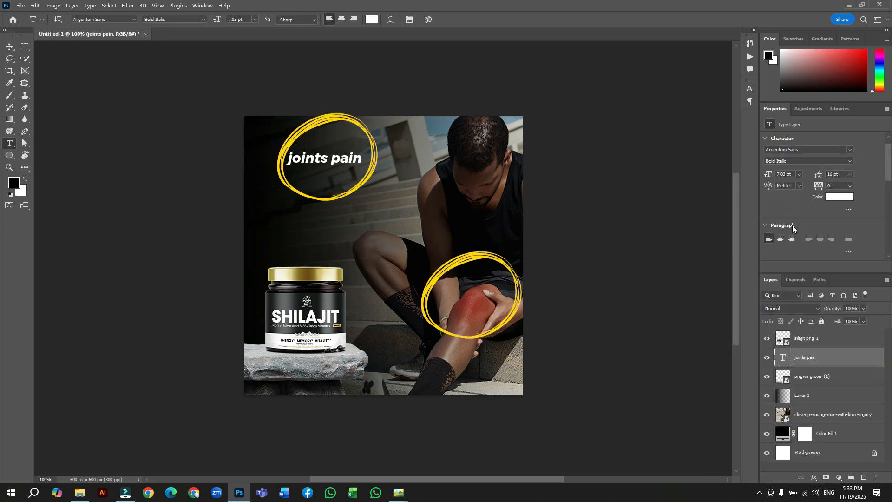
scroll(786, 199, "down", 1)
left_click(770, 250)
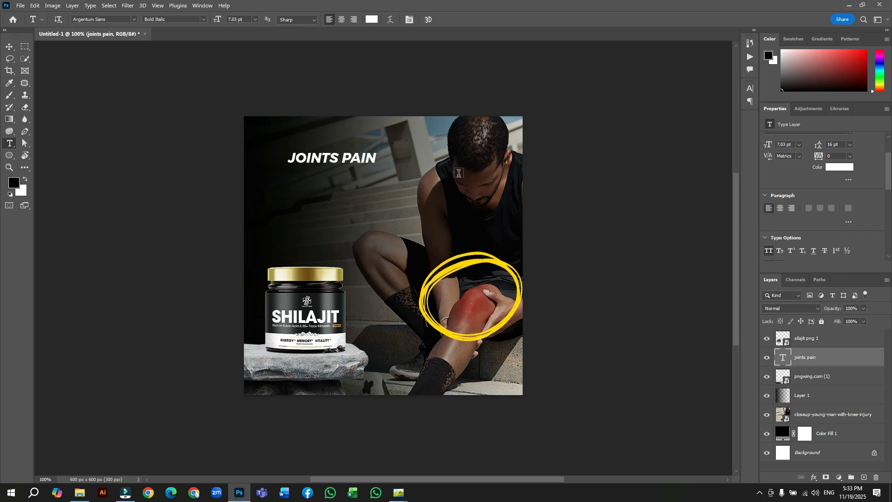
- Enlarge the JOINTS PAIN heading to about 9.5 pt and position it near the canvas's upper-left corner
key("v")
key("ctrl+t")
mouse_move(375, 158)
left_mouse_down()
mouse_move(418, 144)
mouse_move(390, 144)
mouse_move(390, 155)
mouse_move(388, 148)
left_mouse_up()
left_click(460, 20)
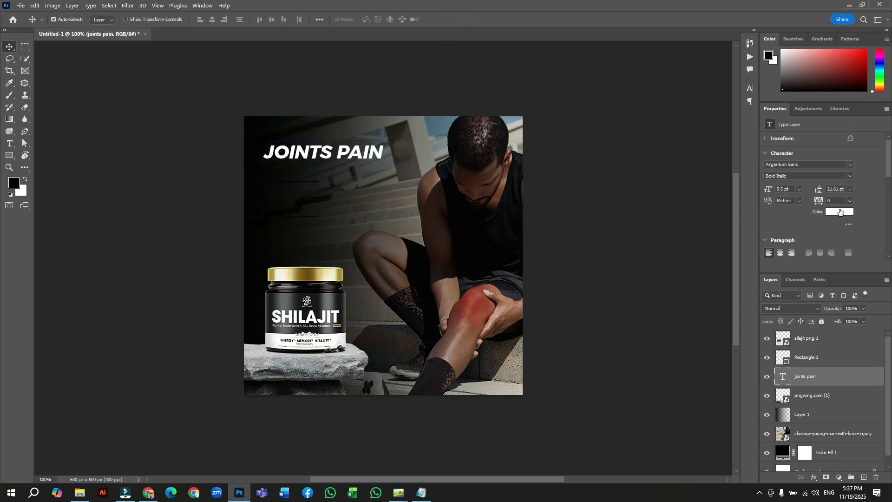
- Recolour the JOINTS PAIN heading with gold d5b84f sampled from the jar's lid
left_click(840, 212)
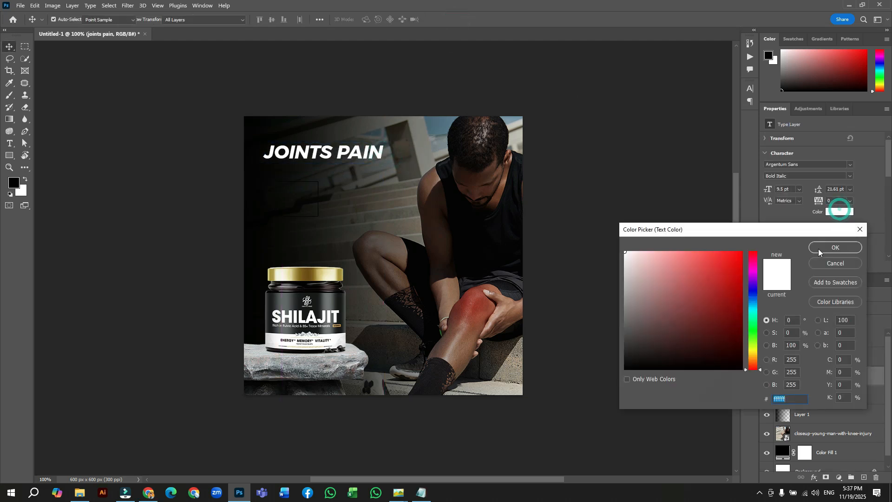
left_click(304, 274)
left_click(844, 248)
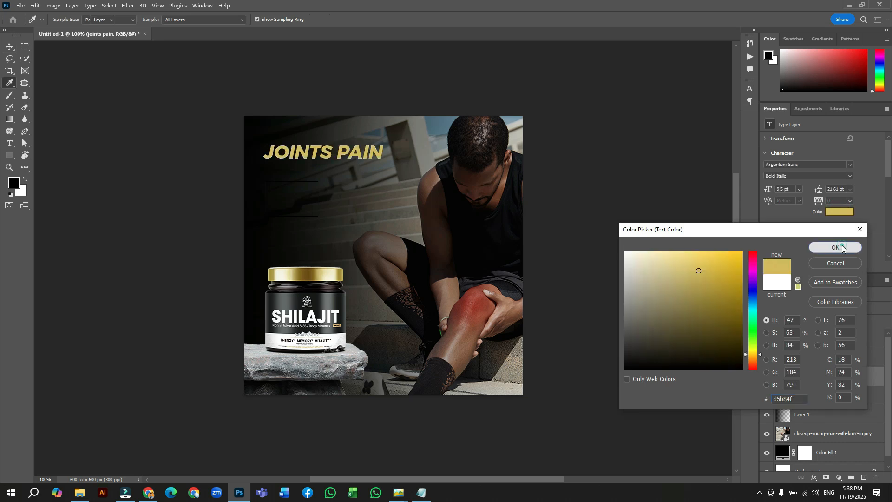
key("v")
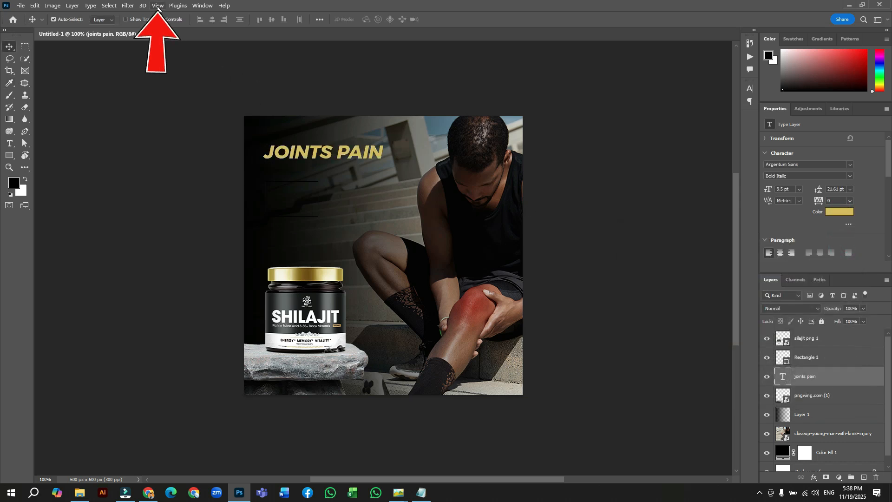
- Create a guide layout with 40 px margins on all four sides of the canvas
left_click(158, 7)
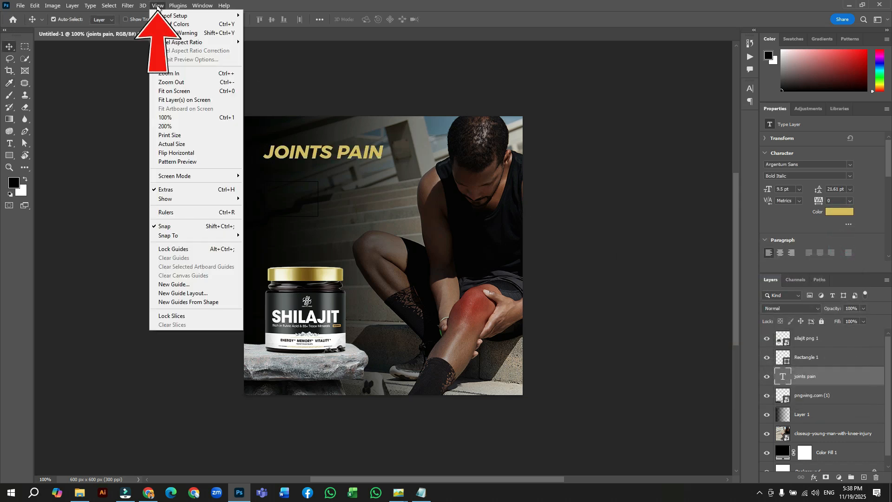
left_click(177, 295)
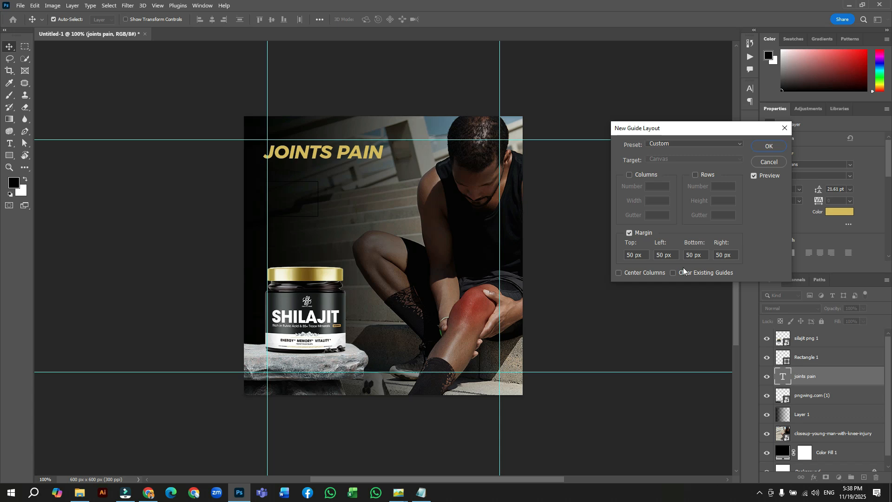
left_click(644, 255)
type("40")
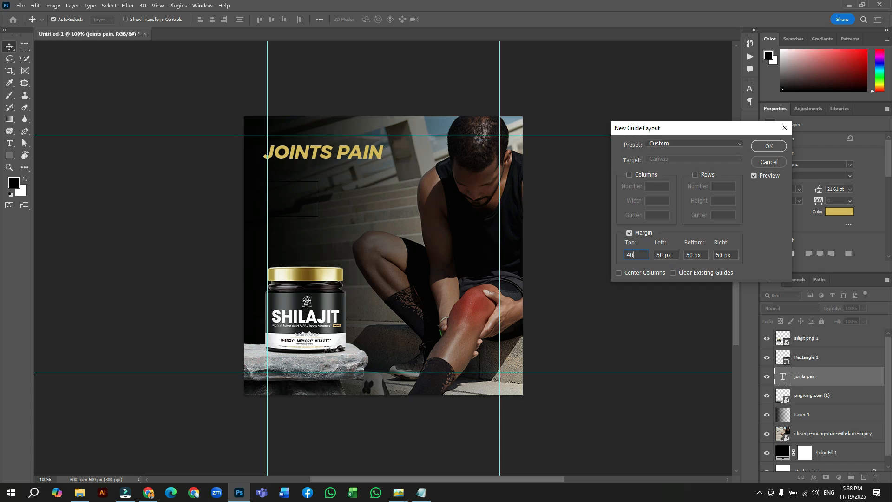
key("Tab")
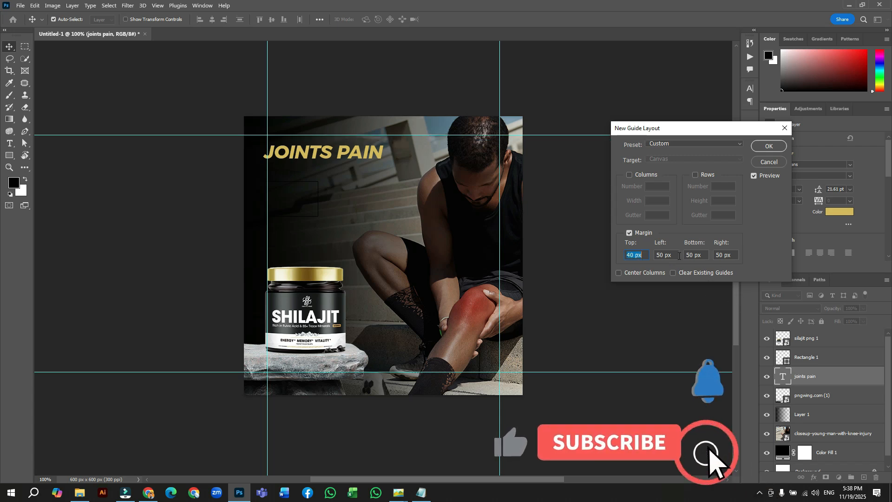
type("40")
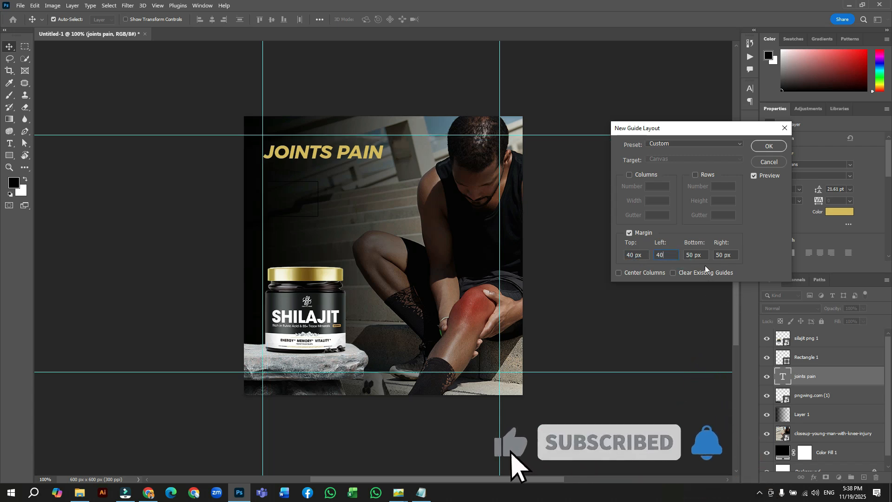
key("Tab")
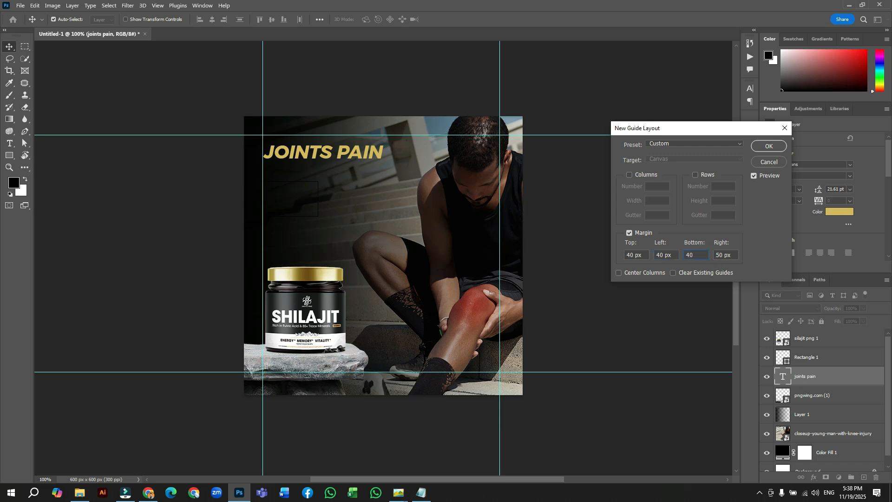
key("Tab")
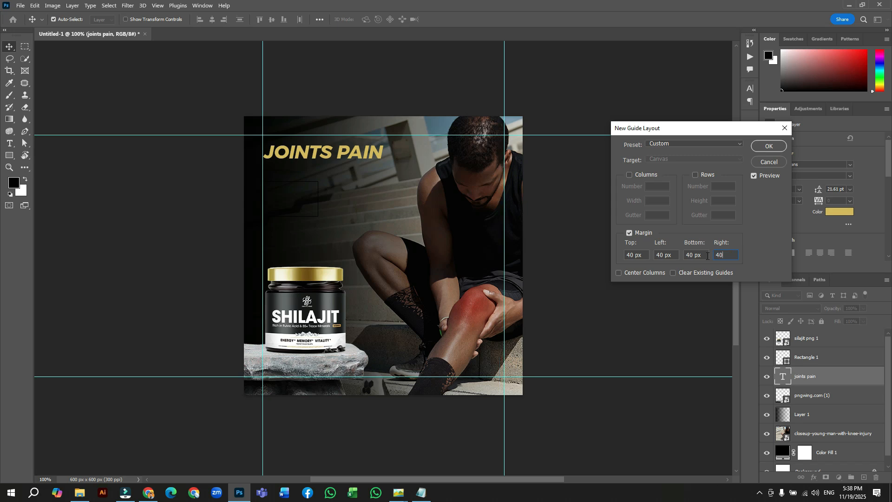
left_click(772, 146)
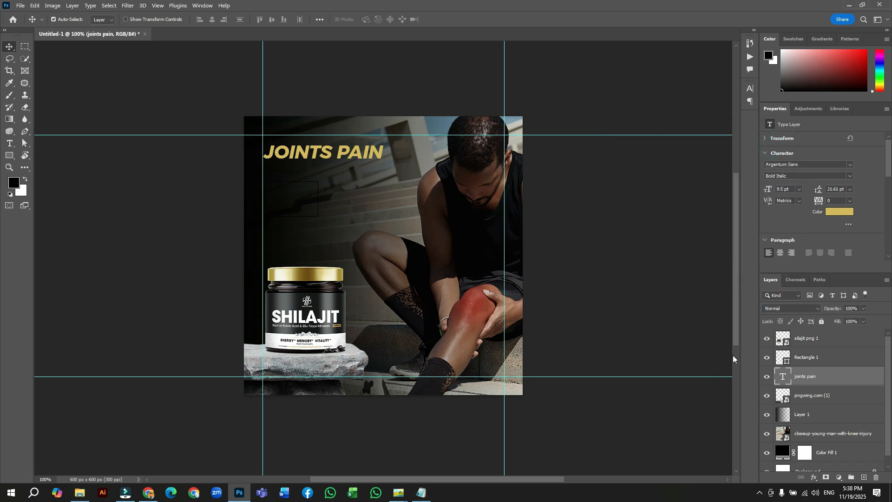
- Group the silajit png 1 and pngwing.com (1) layers and nudge the group slightly left to the margin guide
left_click(810, 339)
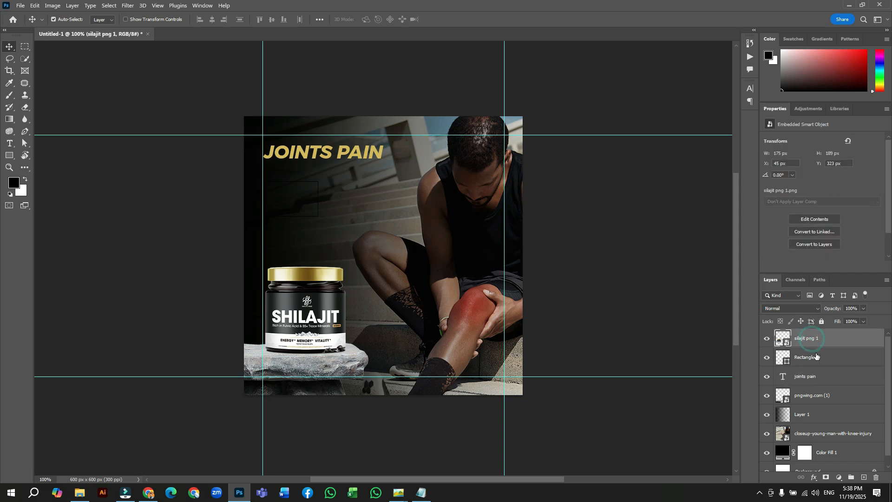
left_click(806, 396, "ctrl")
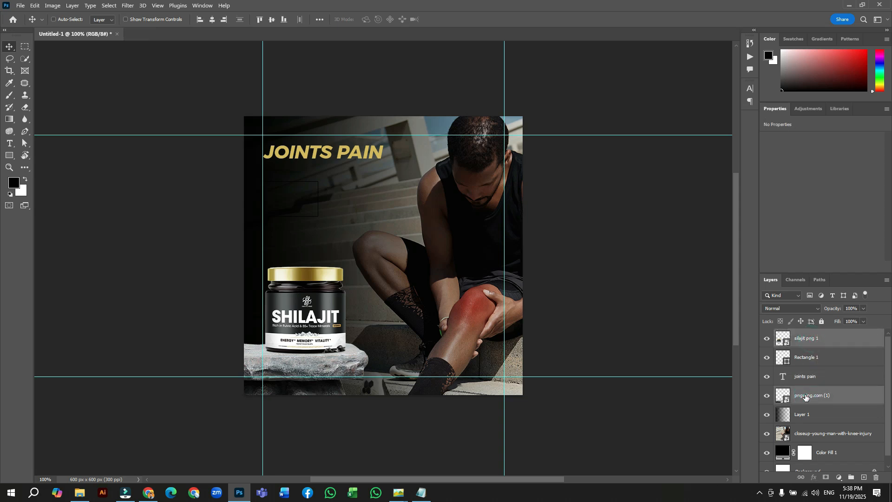
key("ctrl+g")
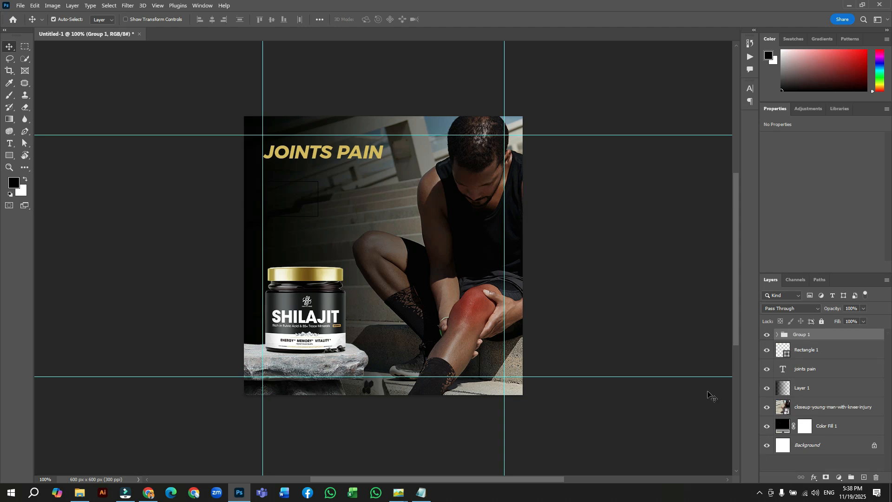
key("Left")
key("Left")
key("Left")
key("Left")
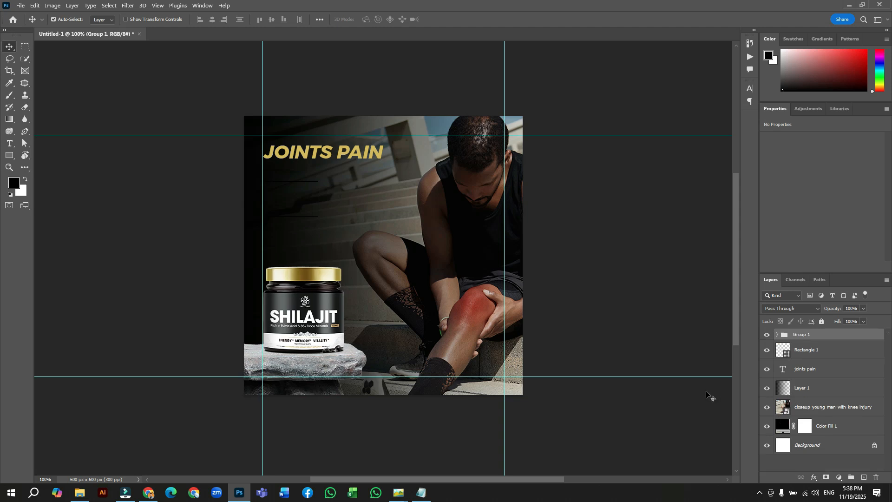
- Delete the Rectangle 1 layer and create a paragraph text box below the JOINTS PAIN heading, starting at the left margin guide
key("Delete")
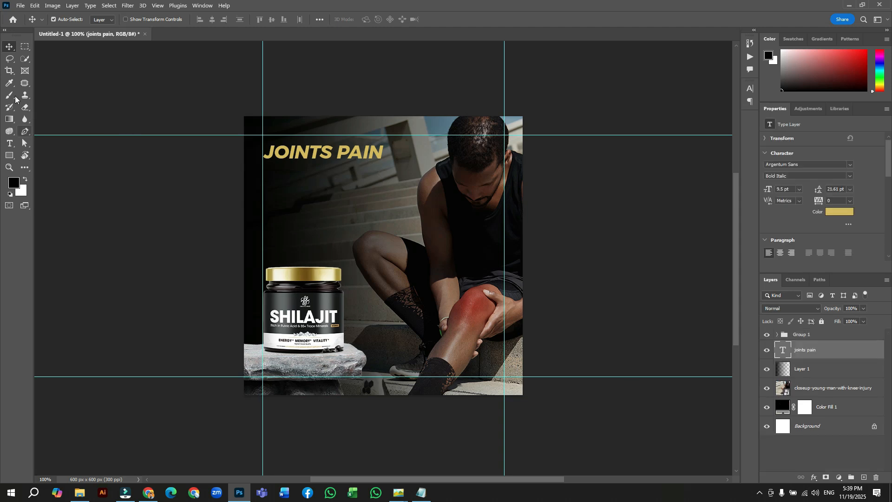
left_click(9, 144)
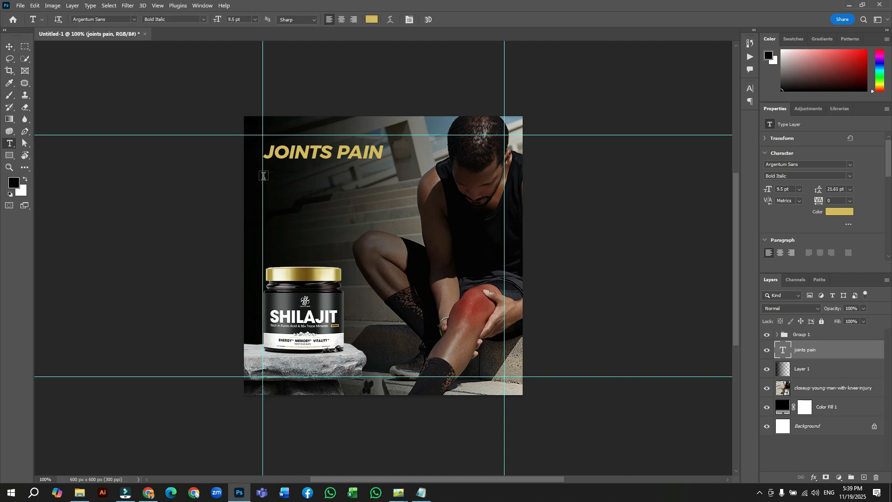
left_click_drag(263, 175, 383, 218)
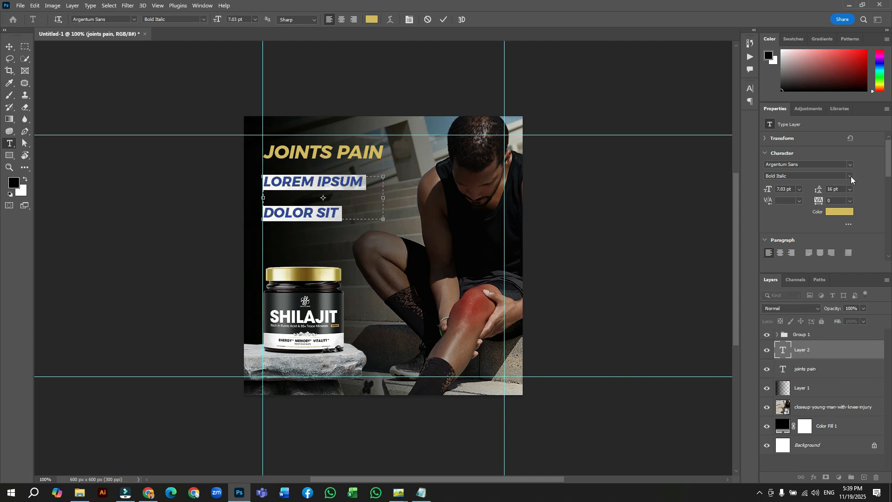
- Format the placeholder paragraph in Argentum Sans Regular at 3 pt with automatic leading and All Caps turned off
left_click(849, 164)
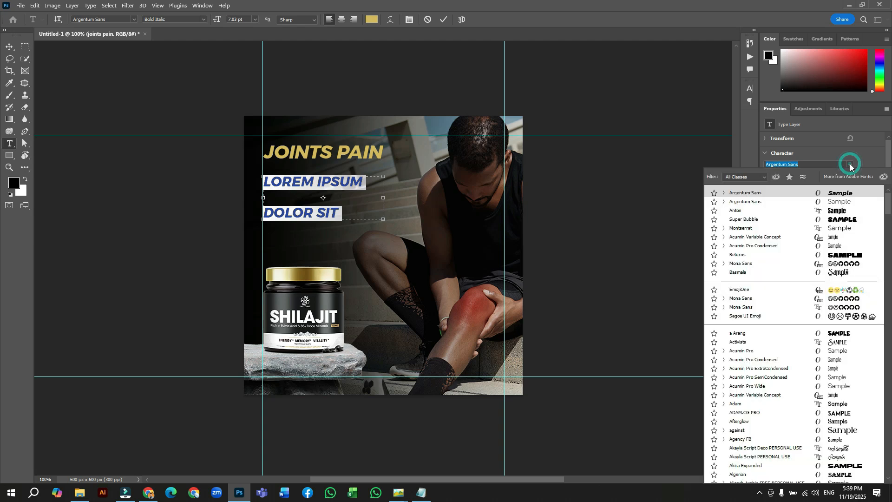
left_click(749, 203)
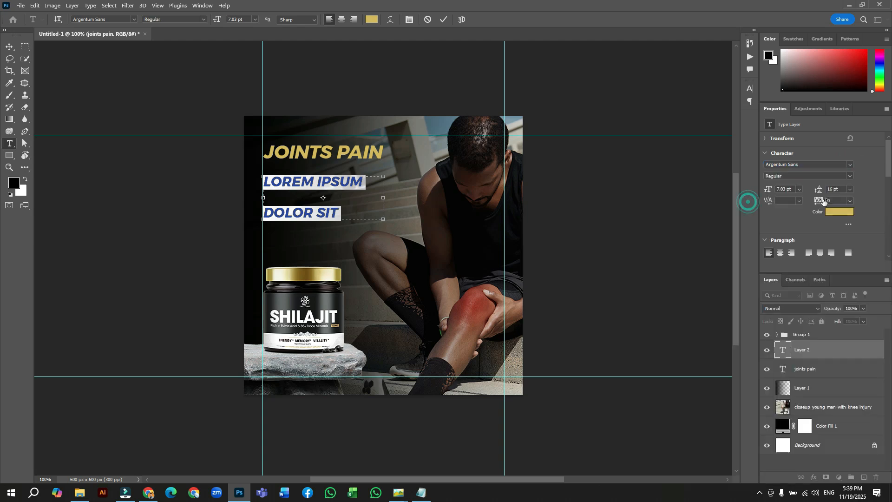
left_click(793, 189)
type("4")
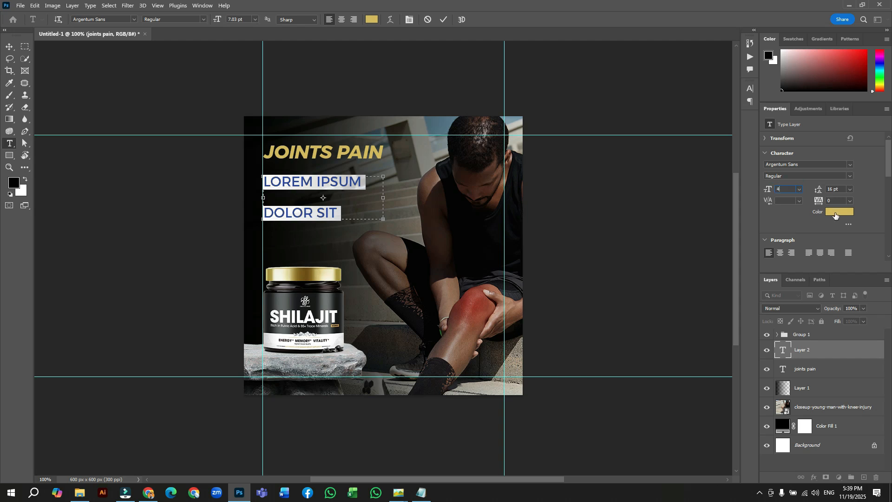
left_click(851, 189)
left_click(847, 200)
scroll(790, 224, "down", 3)
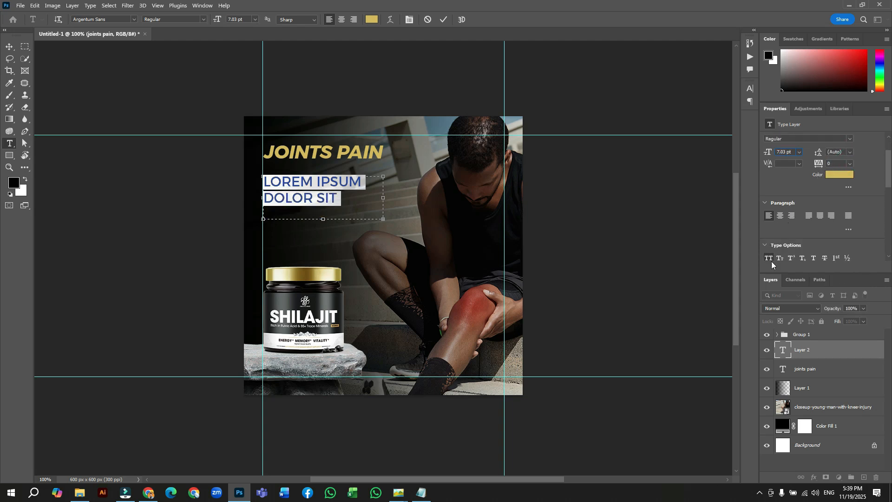
left_click(772, 259)
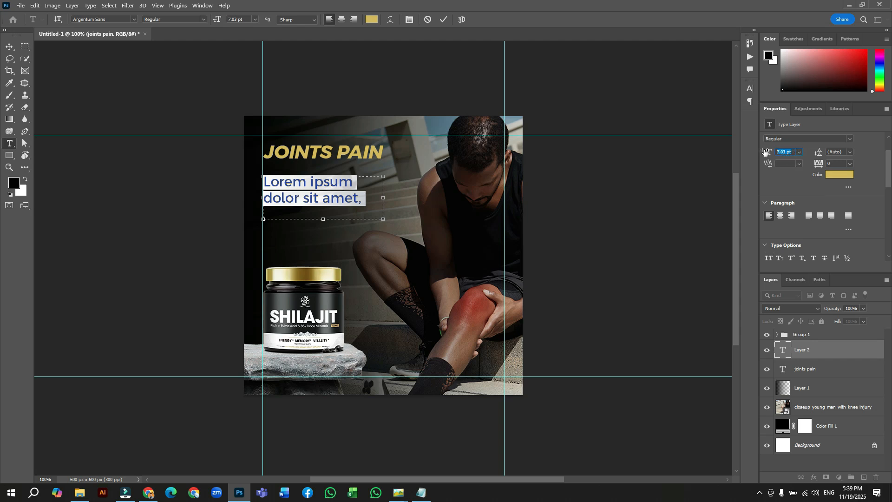
key("Return")
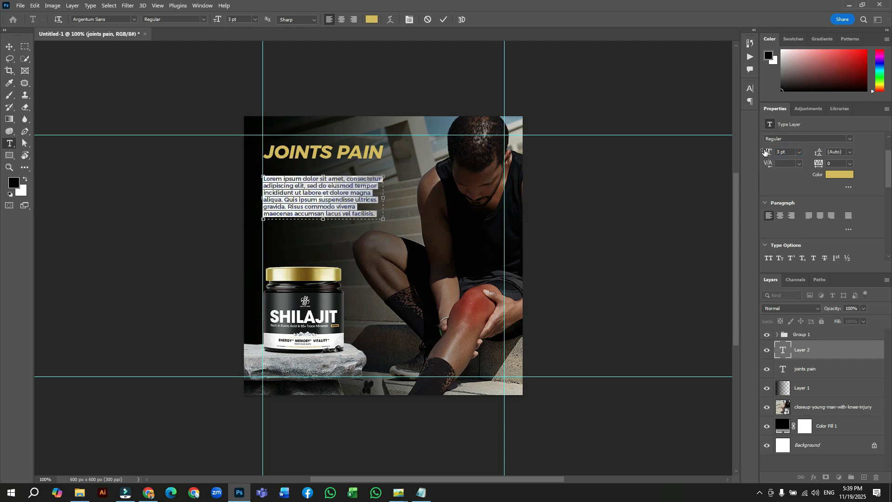
- Replace the placeholder with the copied text "Pack with 84 plus natural minerals make your bones stronger and relieve your joint pain", removing the HIMALAYAN SHILAJIT line
key("ctrl+v")
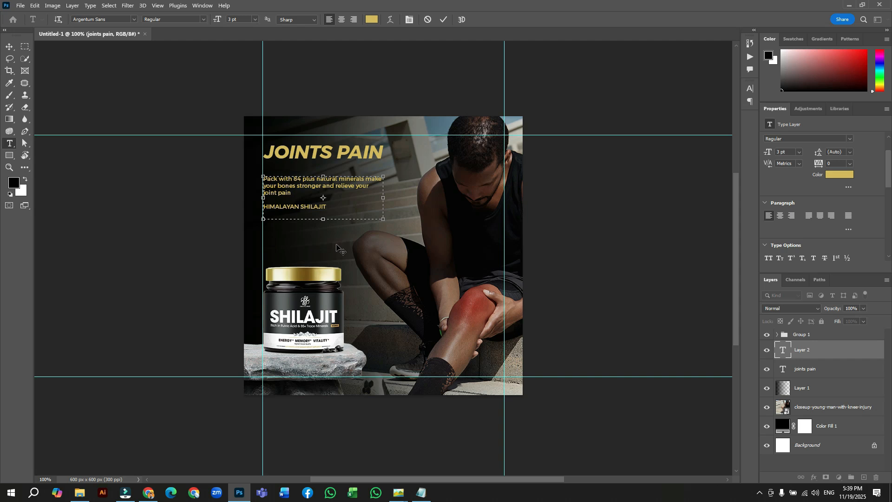
left_click_drag(332, 209, 258, 210)
key("BackSpace")
left_click(443, 21)
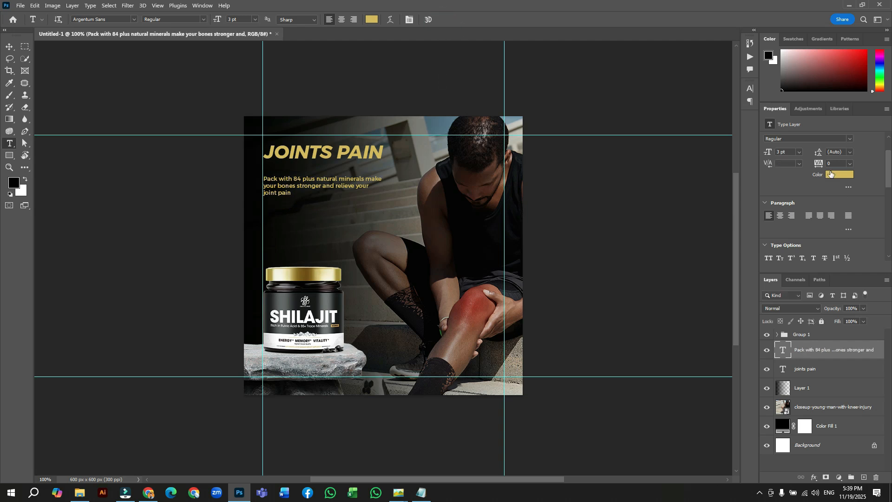
- Recolour the paragraph below the heading pure white
left_click(834, 175)
left_click_drag(632, 260, 607, 223)
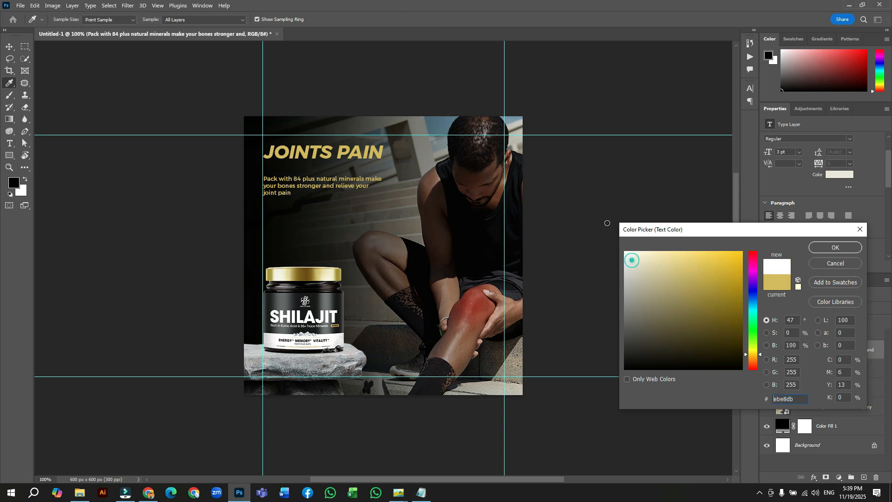
left_click(824, 248)
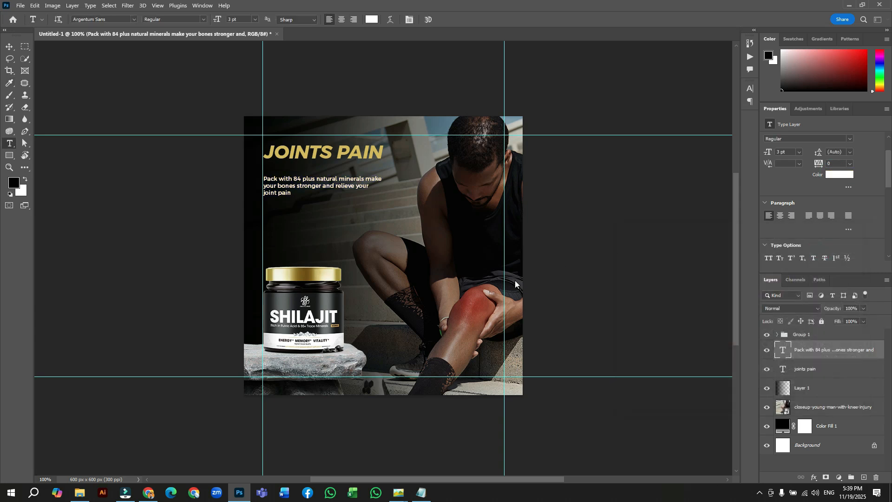
- Set the paragraph's font size to 4 pt
key("v")
left_click(797, 151)
left_click(786, 151)
left_click_drag(789, 152, 758, 152)
type("4")
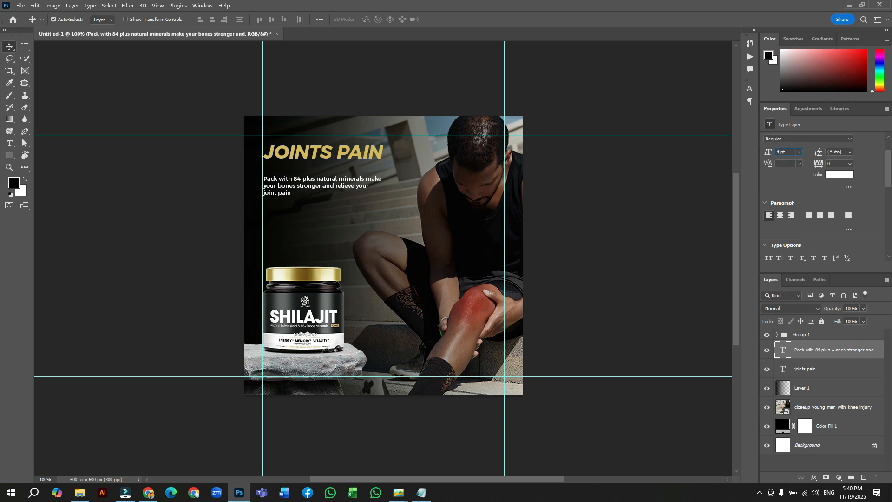
key("Return")
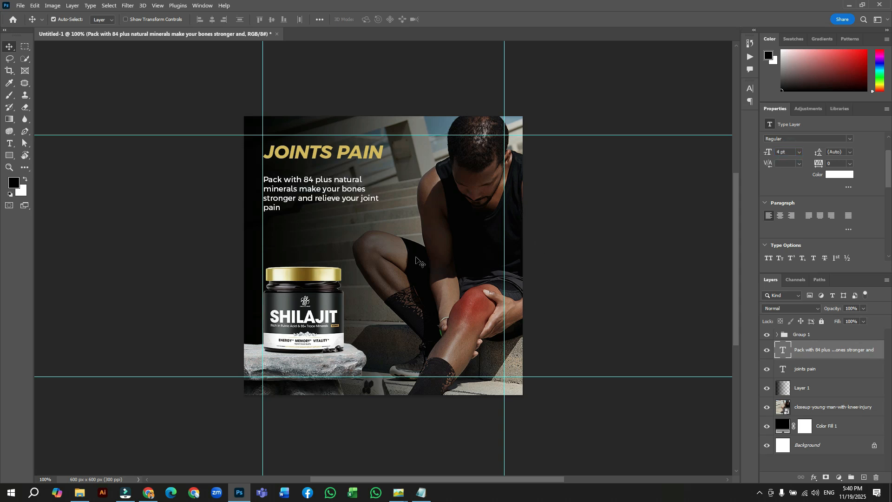
- Set the paragraph's font style to Light, trying Regular again and undoing it
left_click(850, 138)
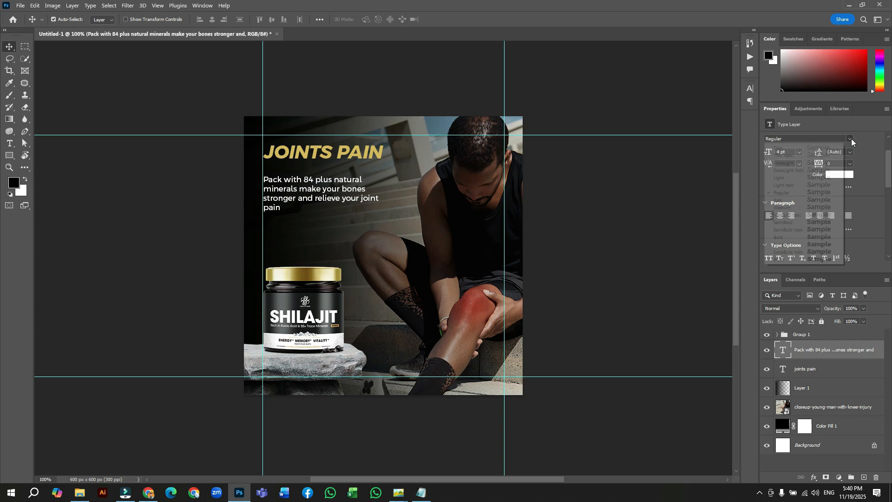
left_click(795, 178)
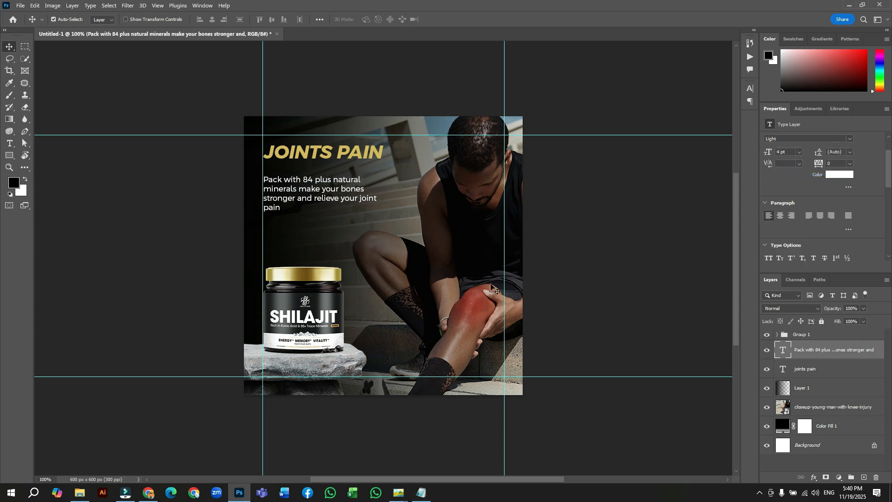
left_click(851, 139)
left_click(792, 192)
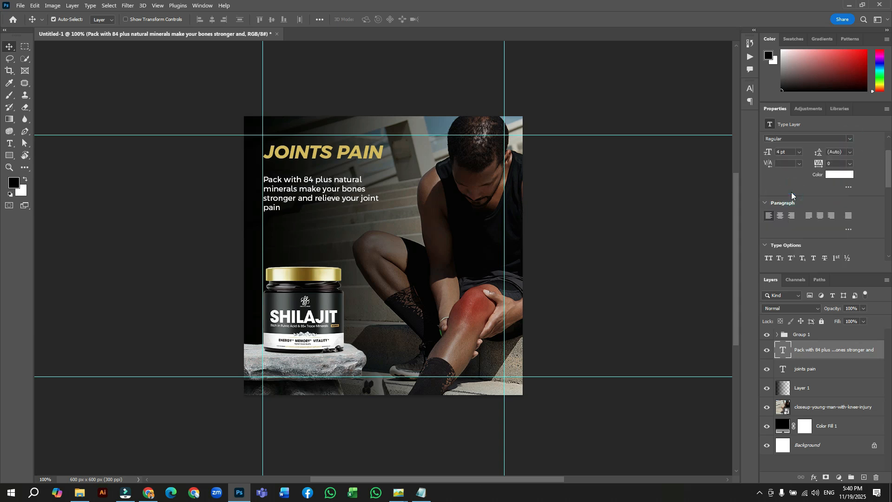
key("ctrl+z")
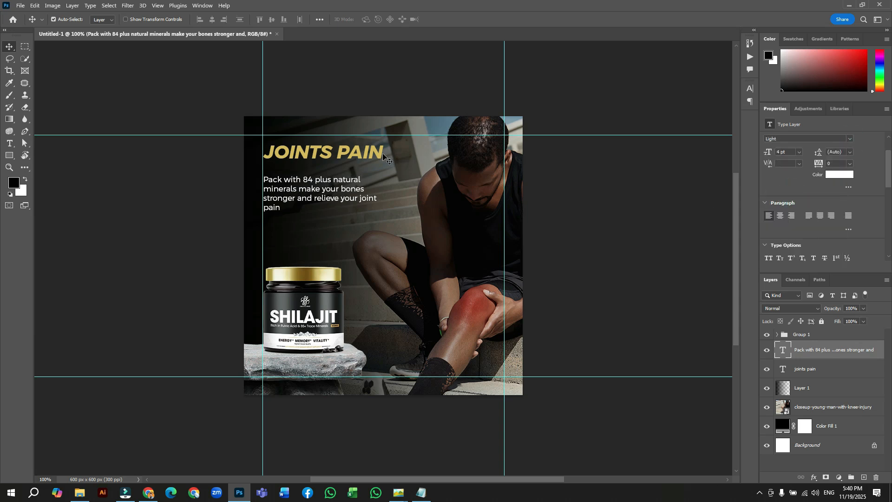
double_click(277, 193)
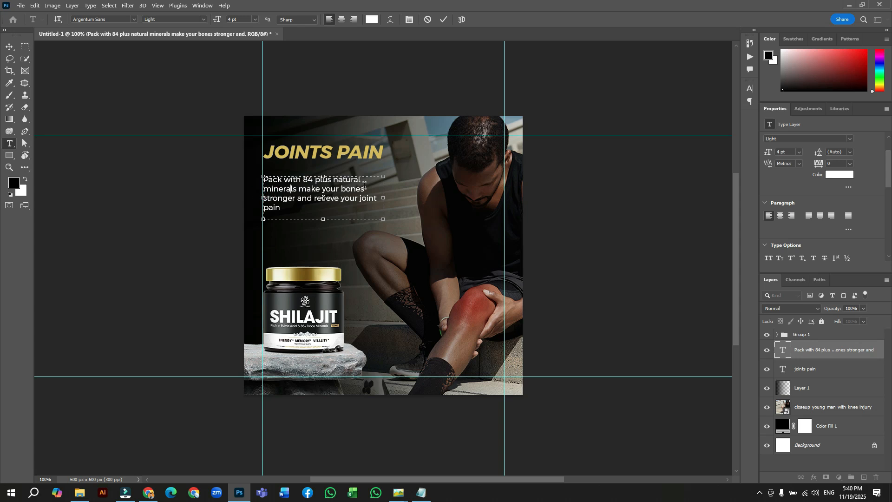
key("BackSpace")
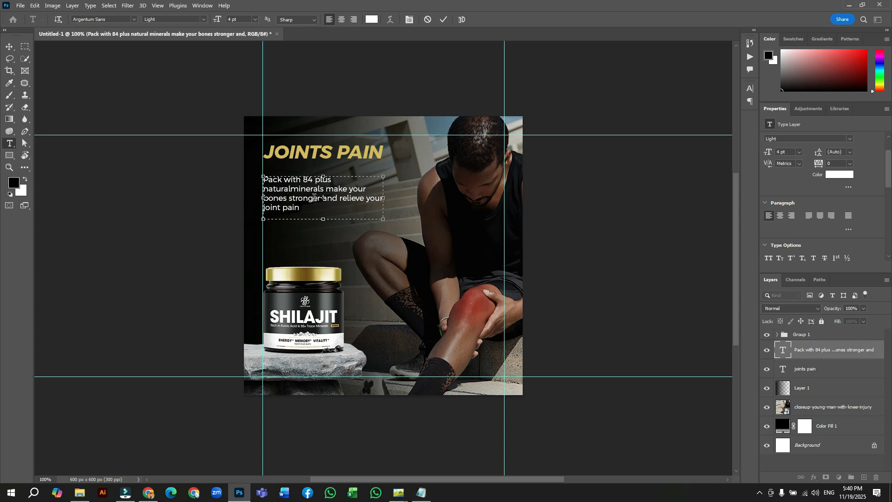
key("BackSpace")
left_click(428, 20)
- Widen the paragraph's text box to about 307 px so the copy wraps onto three lines
double_click(347, 191)
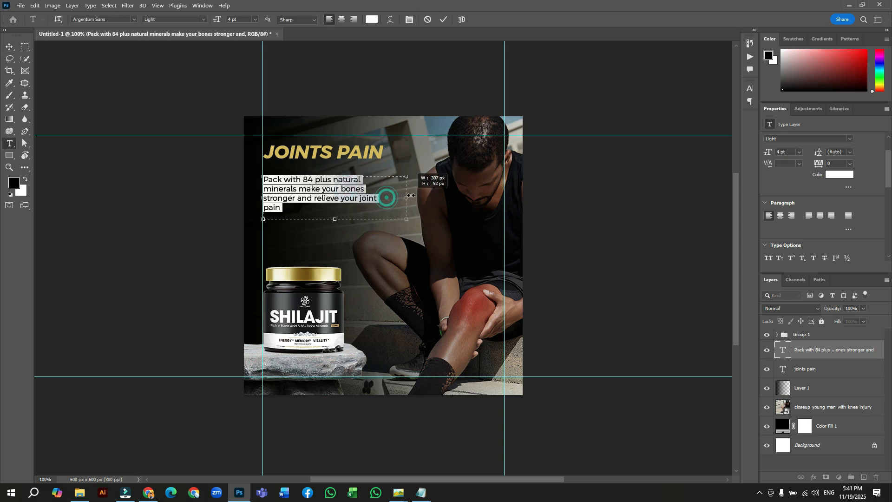
left_click_drag(385, 193, 408, 197)
left_click(444, 20)
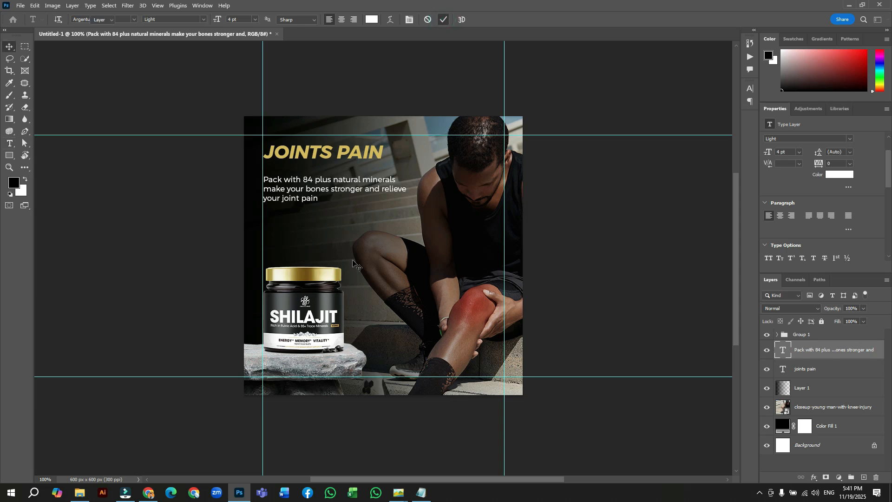
- Draw a thin rectangle of about 259 × 7 px directly under the JOINTS PAIN heading, starting at the left margin guide
key("alt+bracketleft")
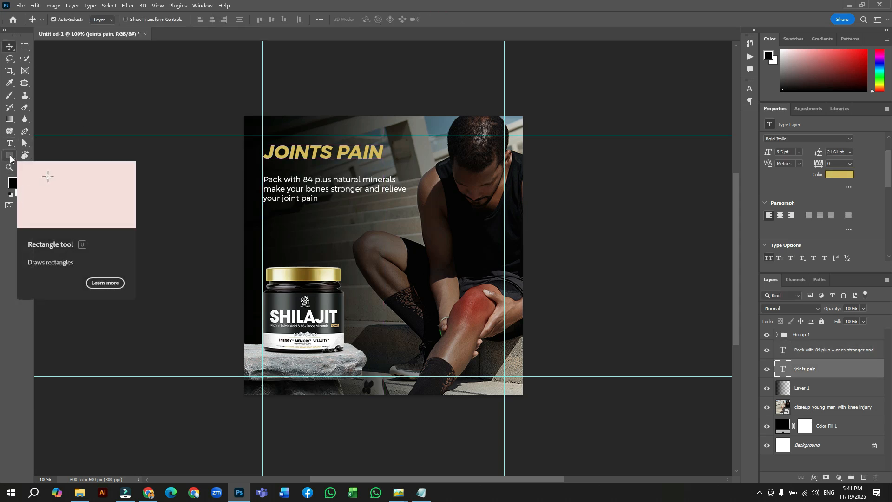
left_click(10, 159)
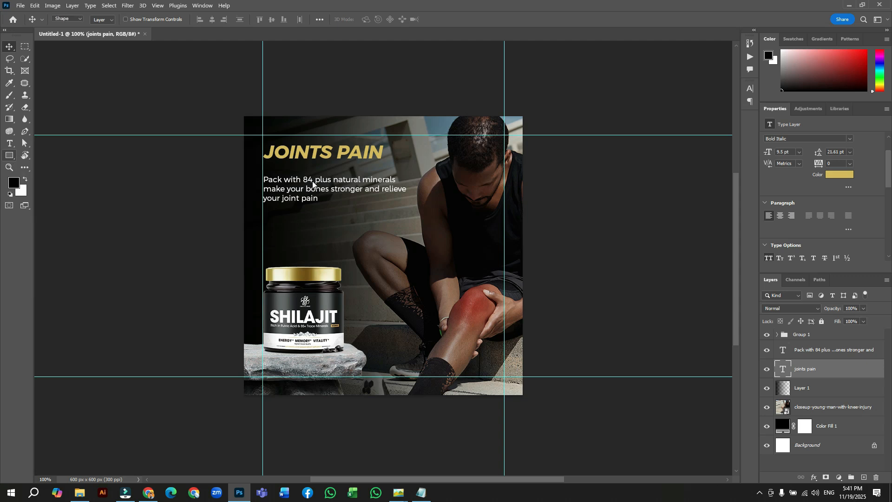
left_click(263, 163)
left_click_drag(263, 163, 383, 165)
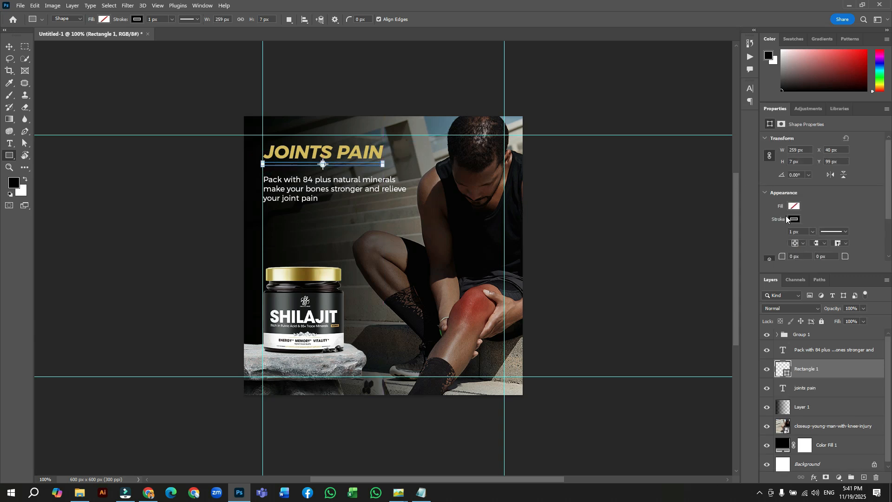
- Remove the underline rectangle's stroke and fill it with white
left_click(794, 219)
left_click(768, 239)
left_click(795, 206)
left_click(764, 255)
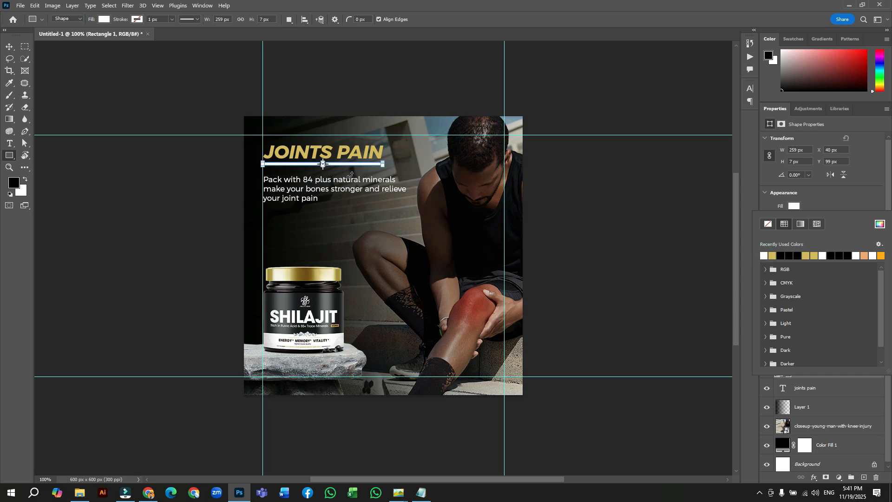
key("Escape")
key("v")
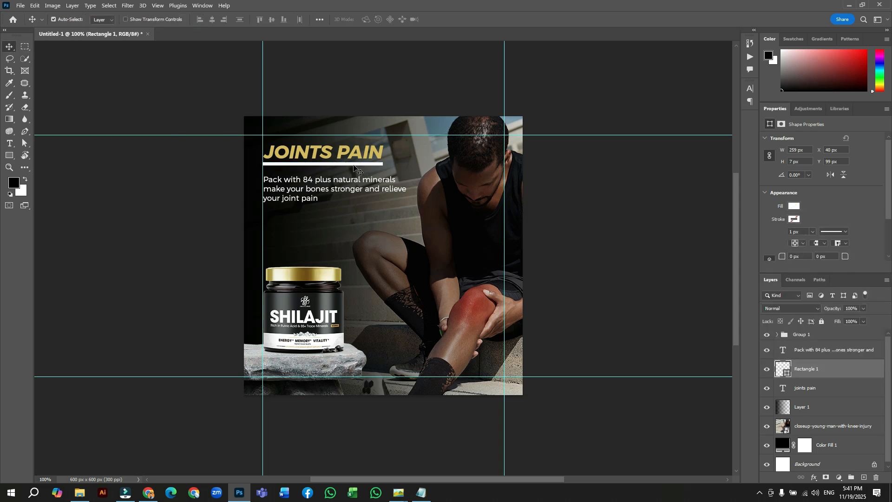
- Transform the underline rectangle to about 258 × 3 px, matching the width of the JOINTS PAIN heading
key("ctrl+t")
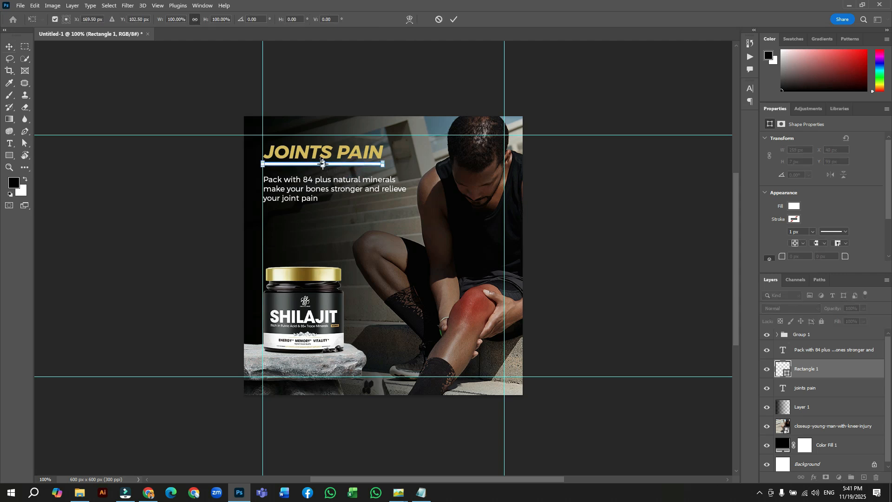
key("ctrl+plus")
left_click_drag(262, 67, 263, 68)
left_click_drag(342, 71, 388, 69)
left_click_drag(184, 72, 142, 71)
left_click(454, 19)
key("ctrl+minus")
left_click(575, 222)
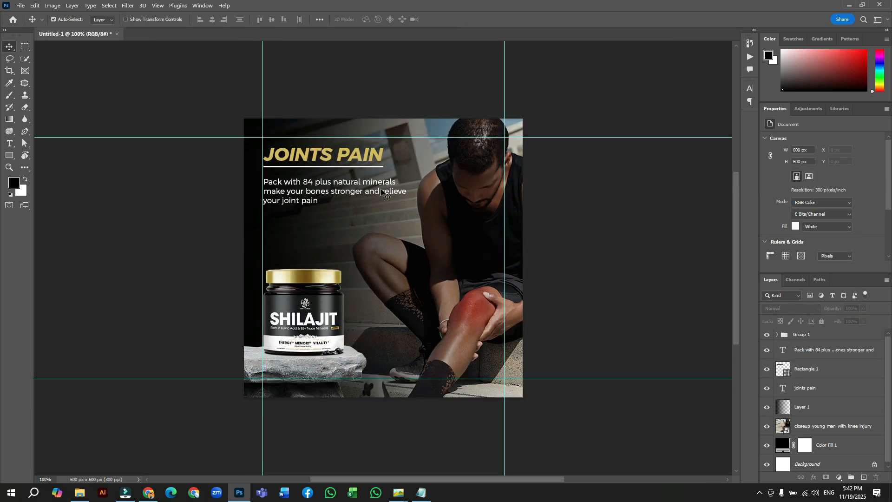
- Change the underline rectangle's fill to the gold used for the heading
left_click(372, 168)
left_click(795, 206)
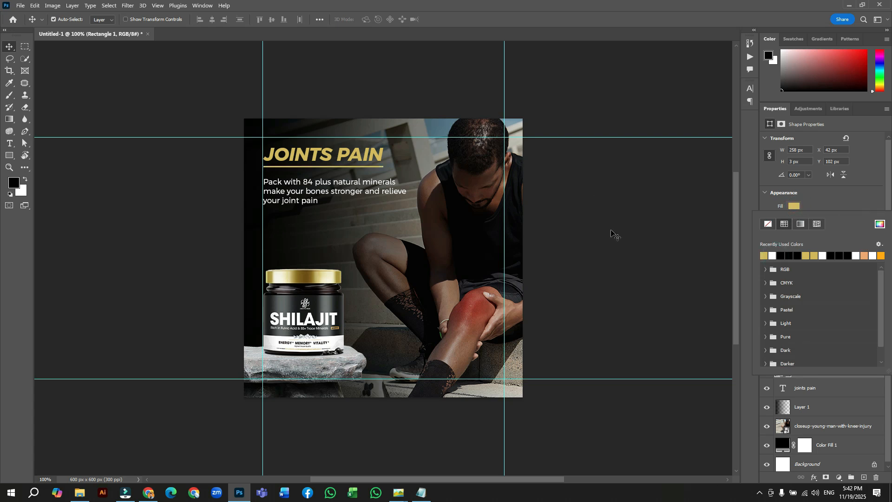
left_click(856, 210)
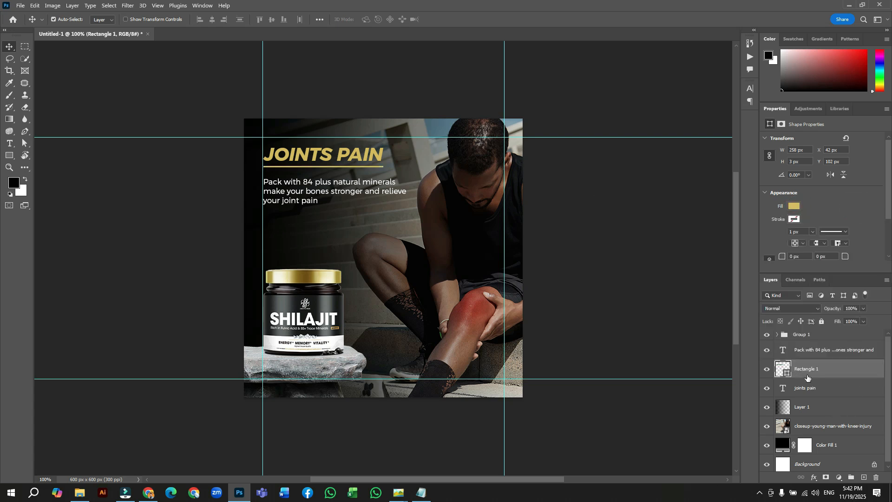
- Align the left edges of the paragraph, Rectangle 1 and joints pain layers and group the three layers
left_click(805, 352, "ctrl")
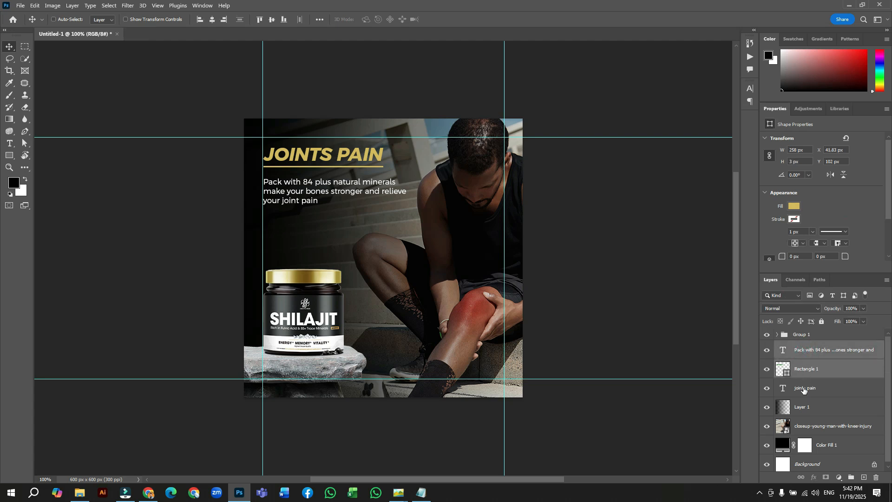
left_click(805, 389, "ctrl")
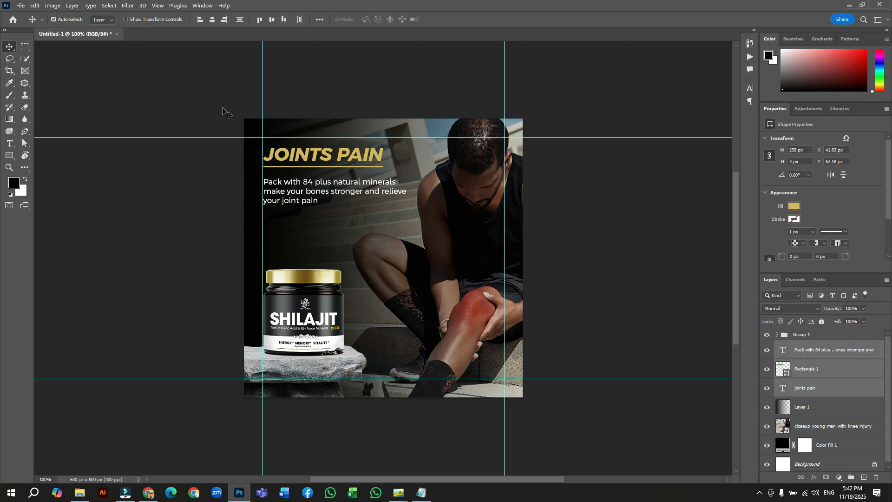
left_click(195, 19)
key("ctrl+g")
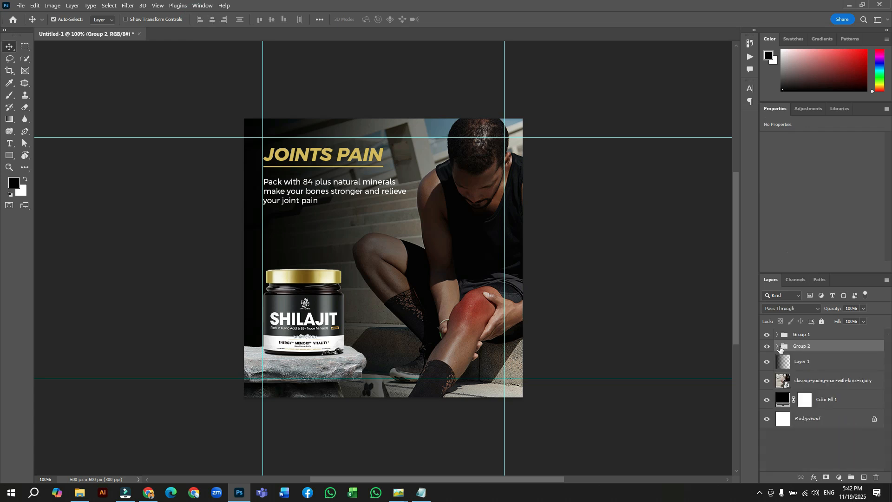
- Nudge the Rectangle 1 and joints pain layers inside Group 2 down by 2 px
left_click(778, 347)
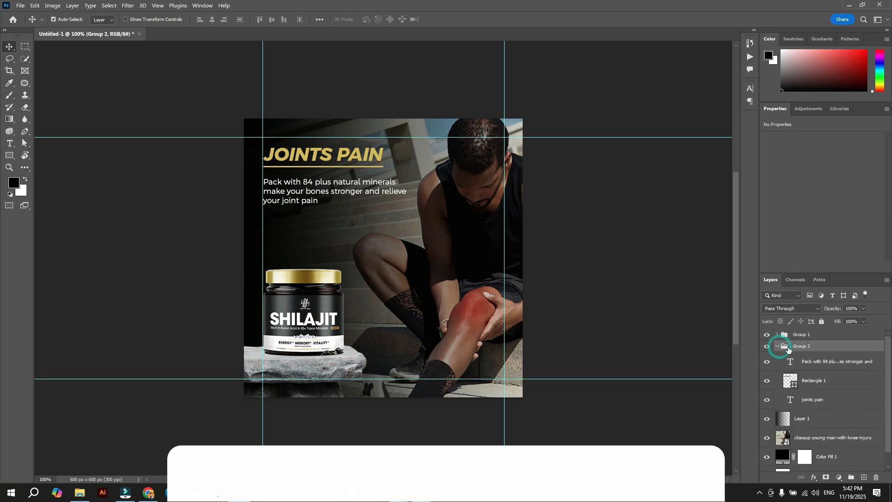
left_click(822, 382)
left_click(818, 401, "shift")
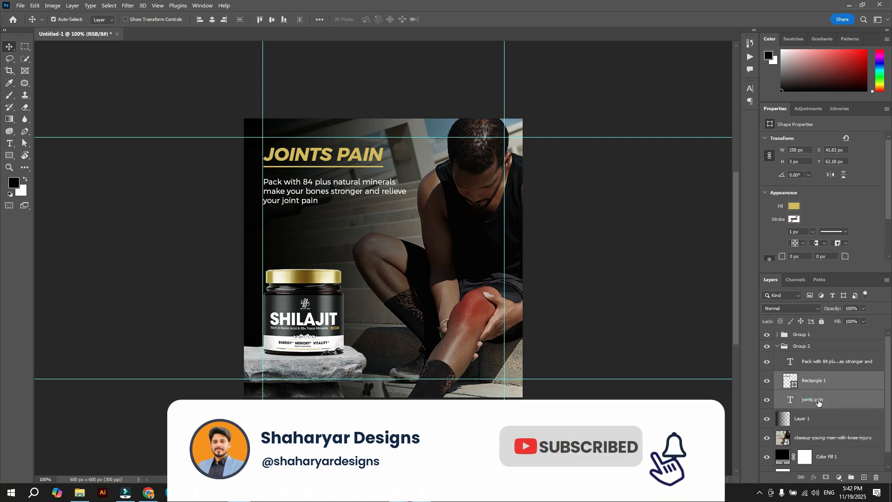
key("Down")
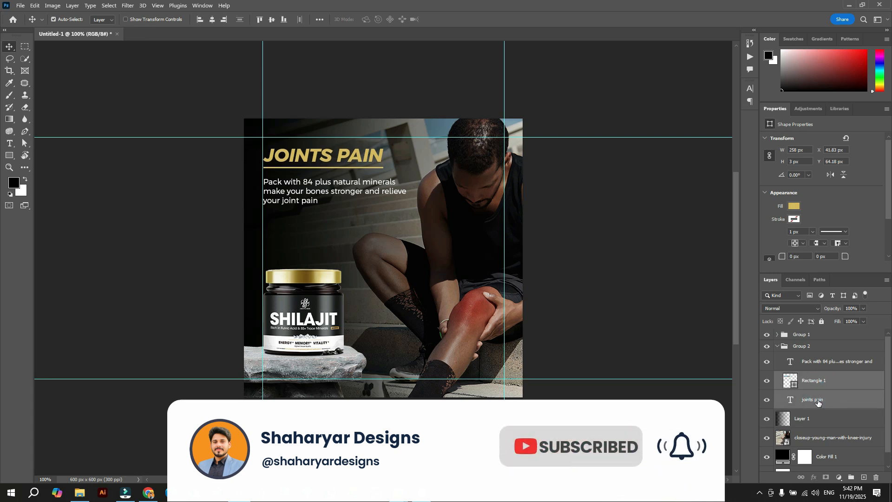
- Collapse Group 2 in the layer stack and clear all guides from the finished JOINTS PAIN design
left_click(778, 346)
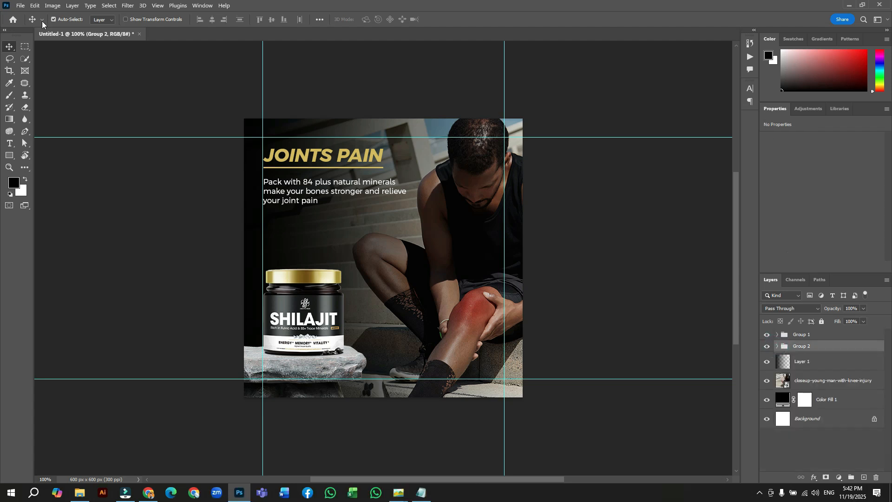
left_click(158, 5)
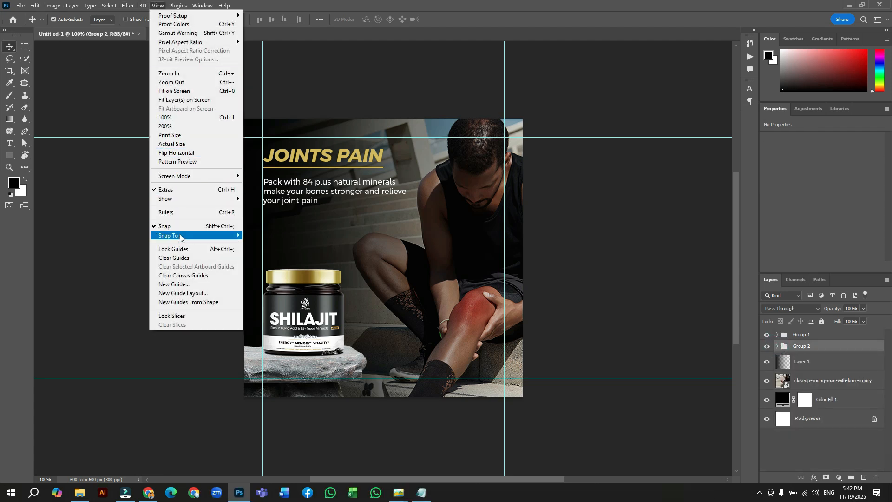
left_click(182, 258)
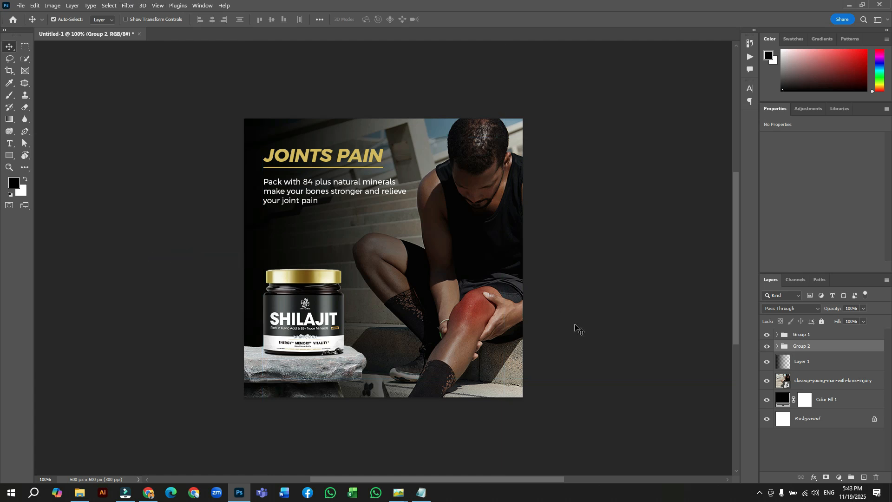
scroll(576, 325, "up", 1)
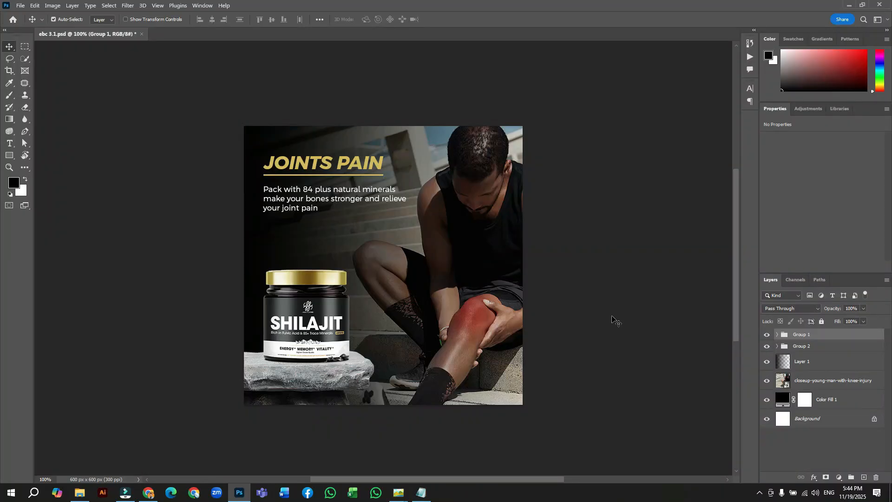
- Create a new guide layout with 40 px margins on all four sides of the canvas
left_click(154, 6)
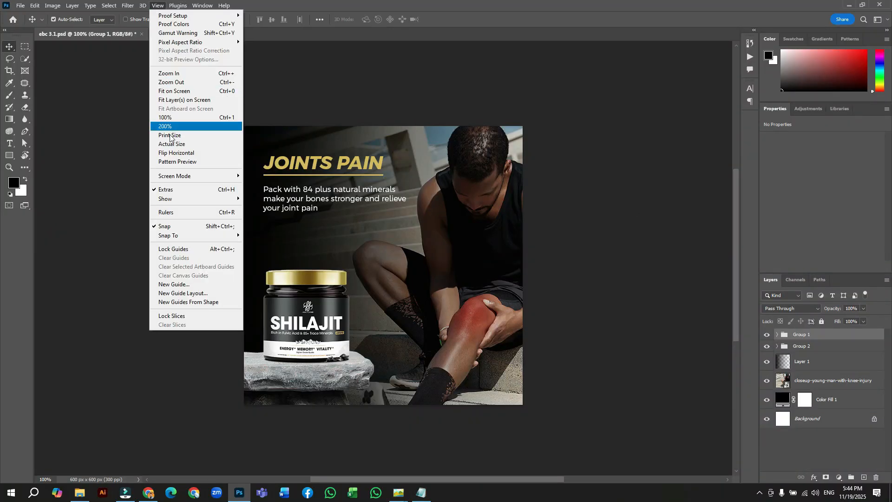
left_click(200, 294)
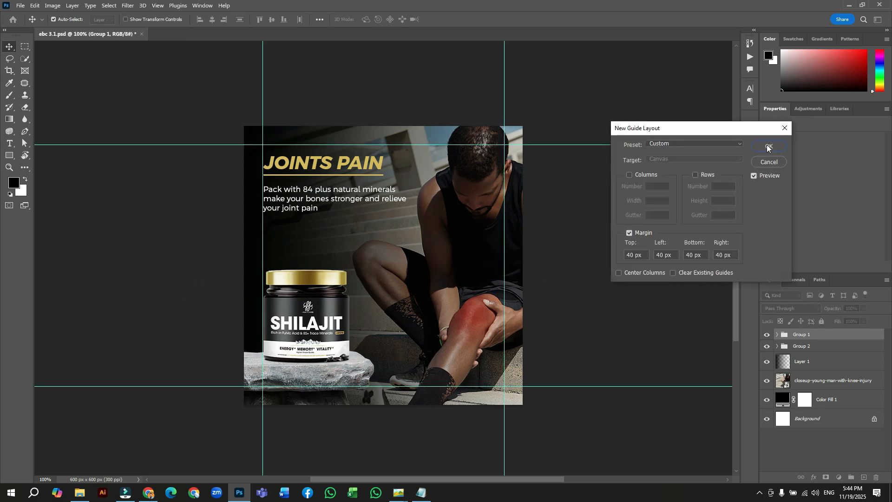
left_click(769, 146)
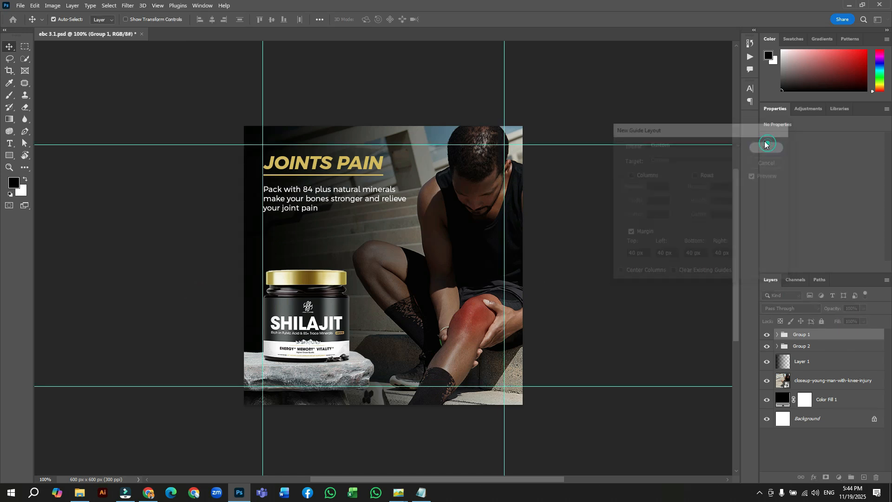
- Place the young-man-lying-asleep-sleeping-bed-alone-top-view photo as an embedded image directly above the knee-injury photo layer
left_click(820, 384)
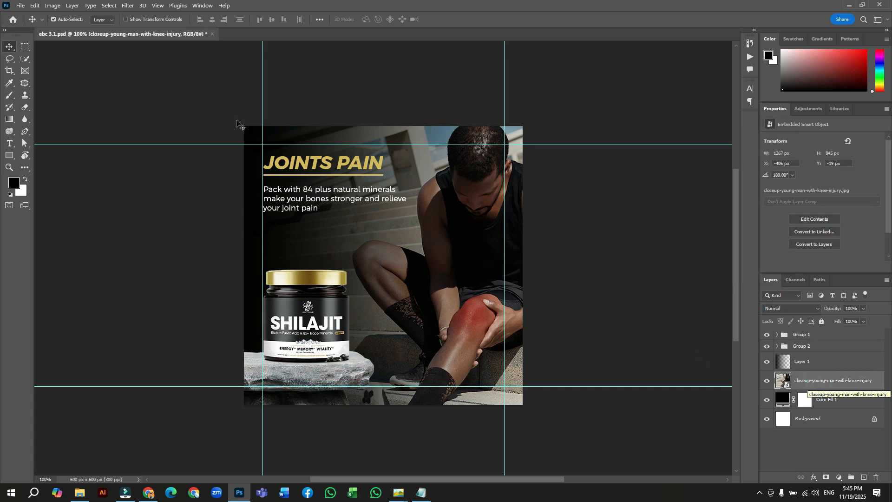
left_click(20, 5)
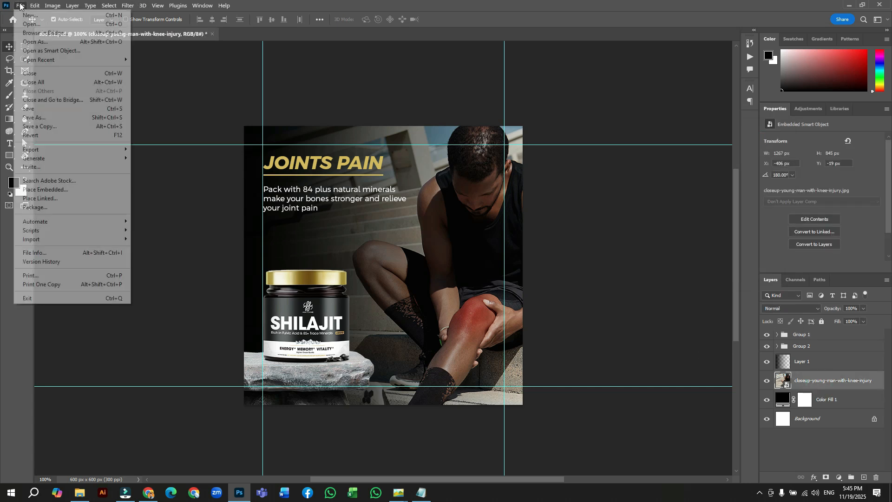
left_click(50, 191)
left_click(257, 88)
left_click(367, 235)
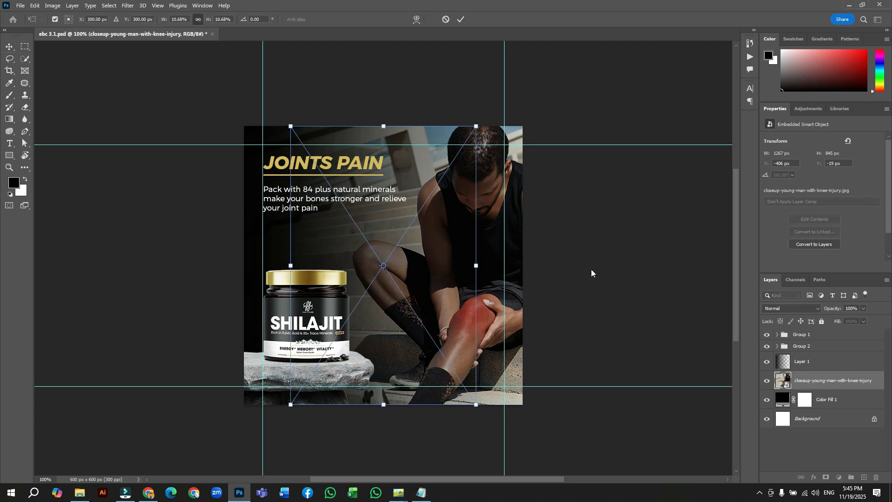
- Scale the sleeping-man photo to about 21.88%, position him along the canvas's right side, and delete the knee-injury photo layer
left_click_drag(477, 268, 569, 266)
left_click_drag(290, 265, 215, 265)
left_click_drag(569, 266, 622, 266)
left_click_drag(486, 228, 491, 305)
left_click_drag(628, 344, 599, 346)
left_click_drag(462, 329, 466, 318)
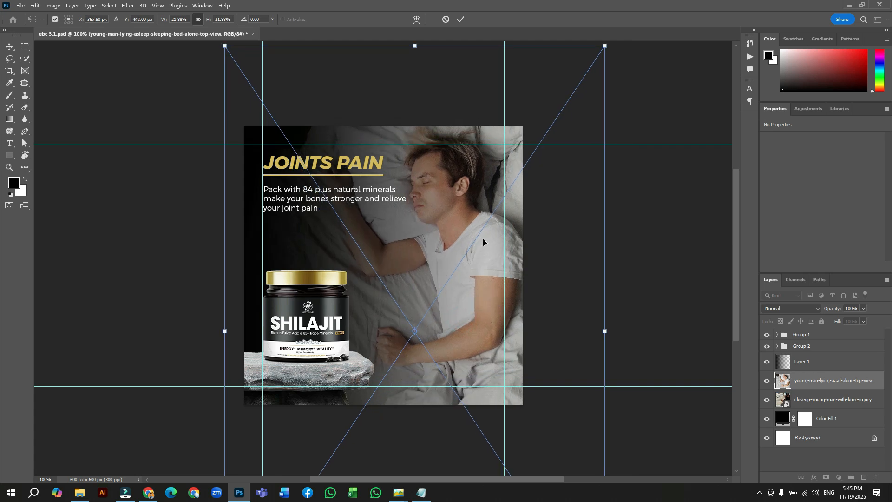
left_click(460, 20)
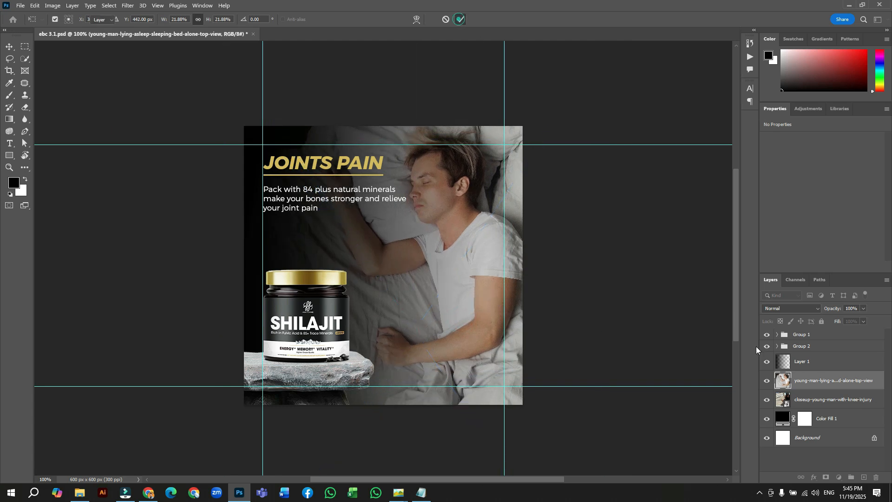
left_click(812, 402)
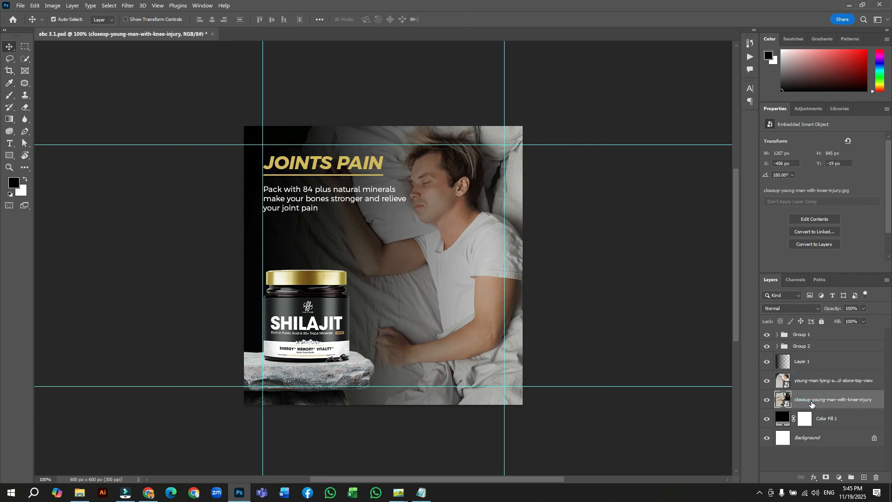
key("Delete")
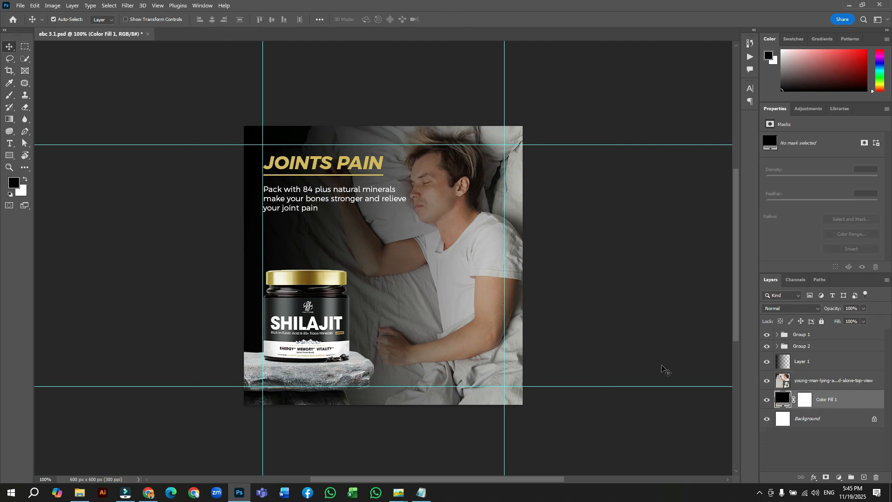
- Replace the JOINTS PAIN heading text with QUALITY SLEEP
left_click(380, 174)
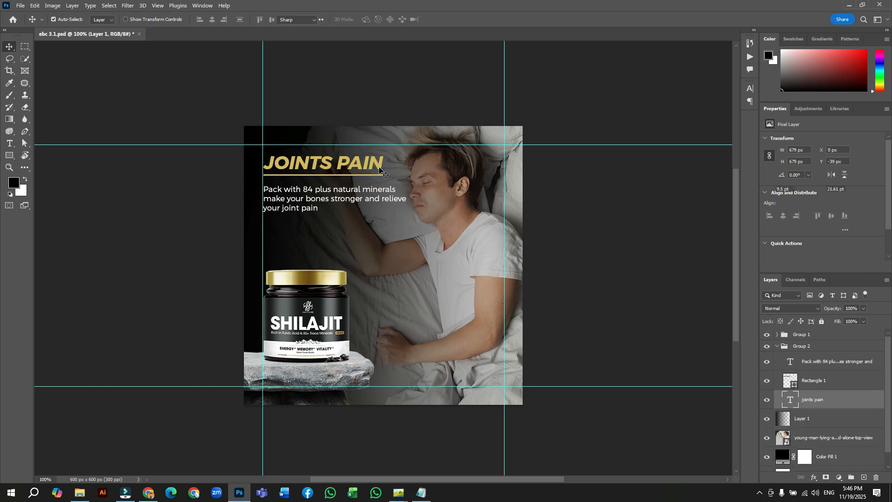
double_click(379, 165)
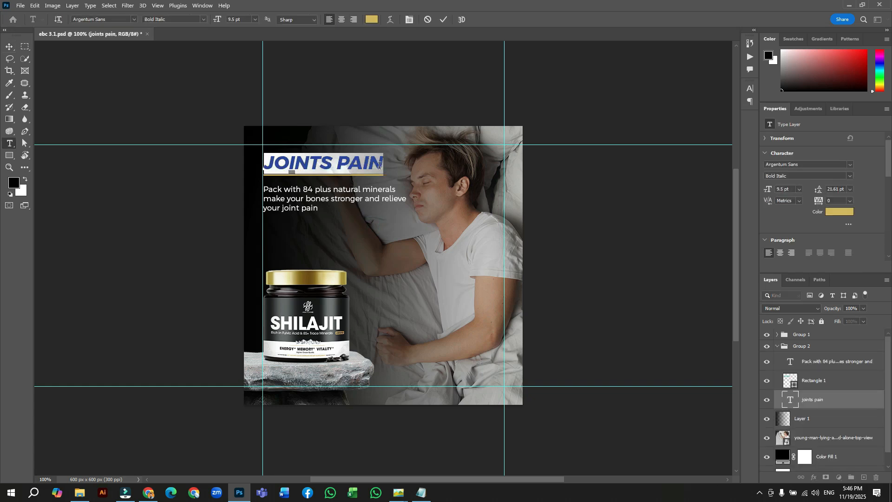
type("QU")
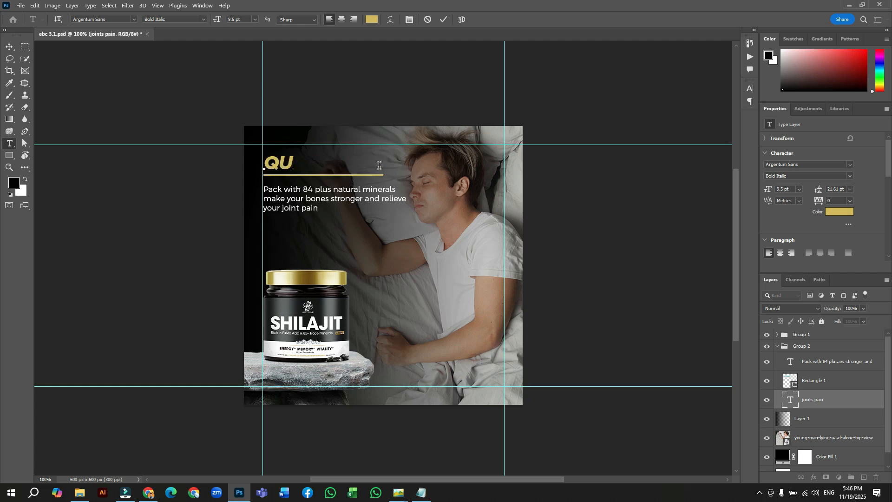
type("A")
type("L ")
type("TY ")
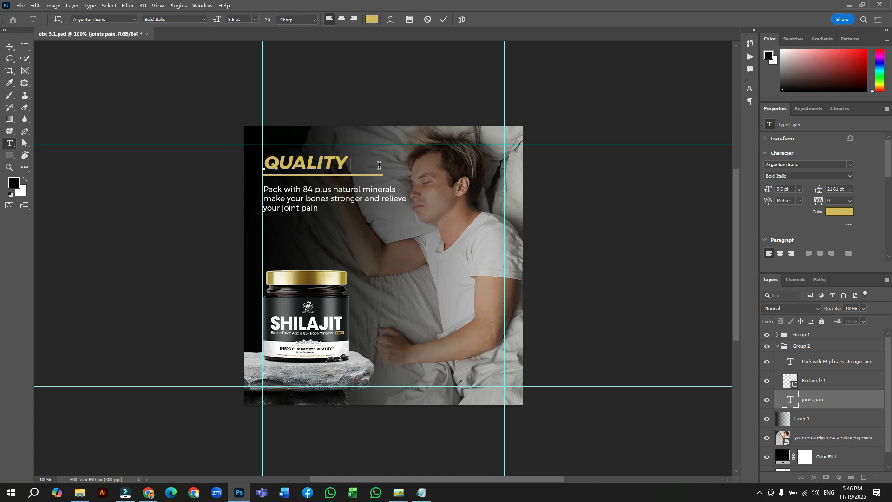
type("SLEEP")
left_click(443, 19)
key("v")
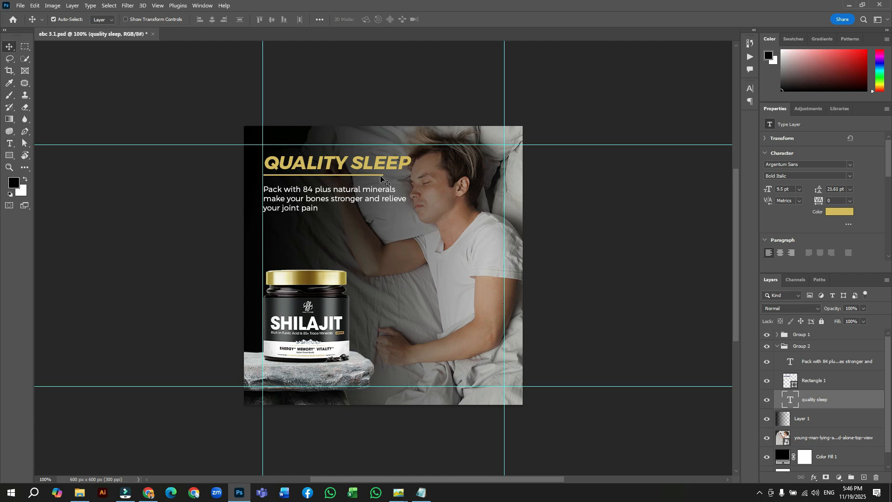
- Widen the gold underline rectangle below the QUALITY SLEEP heading to about 309 px, keeping its 3 px height
left_click(380, 176)
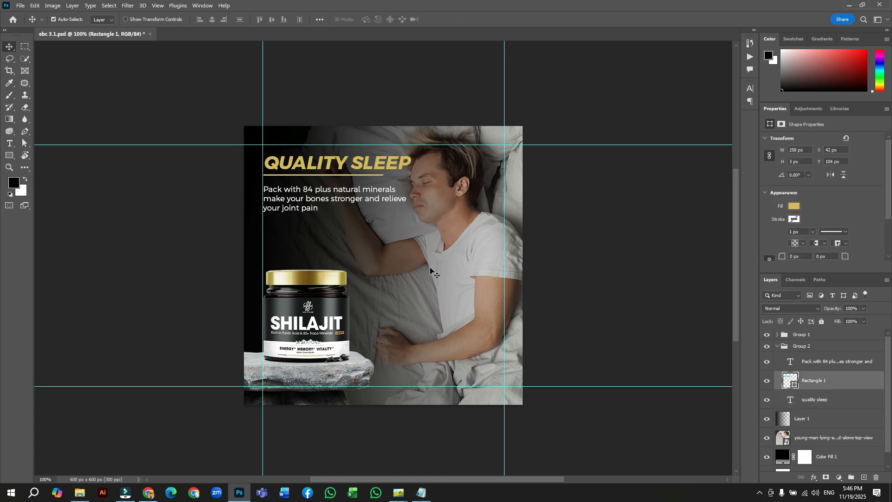
key("ctrl+plus")
scroll(418, 242, "up", 2)
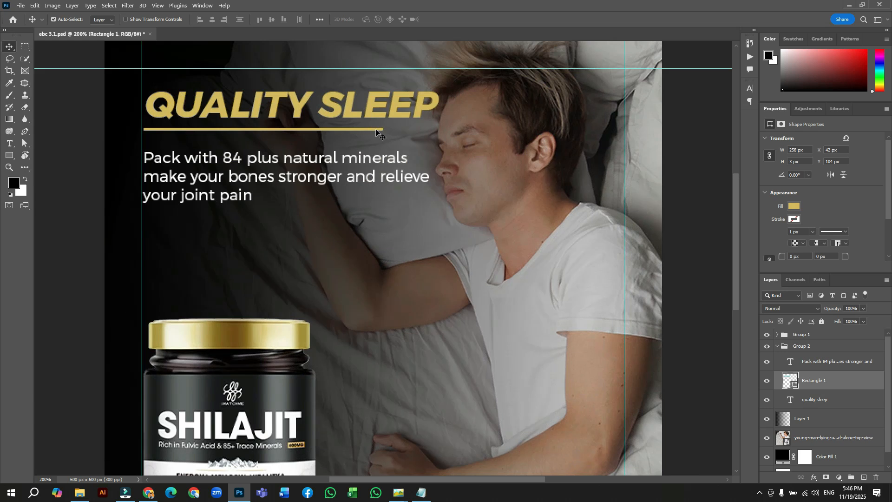
key("ctrl+t")
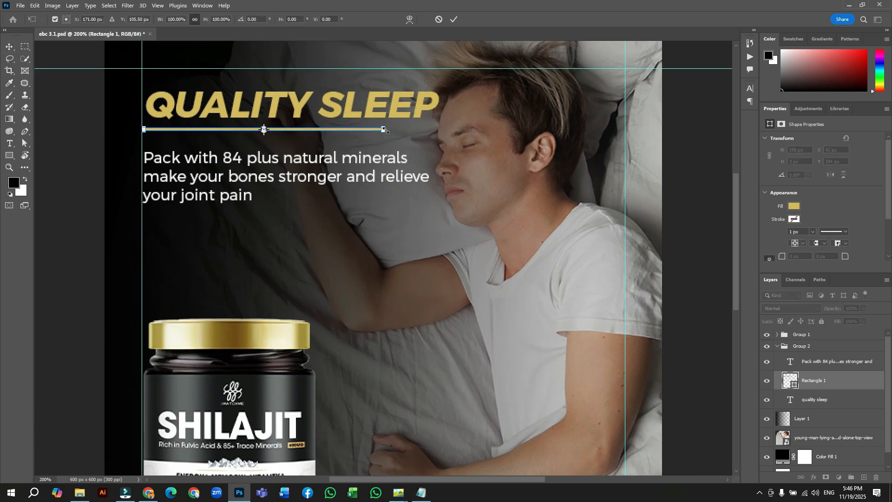
left_click_drag(389, 130, 440, 136)
left_click(453, 19)
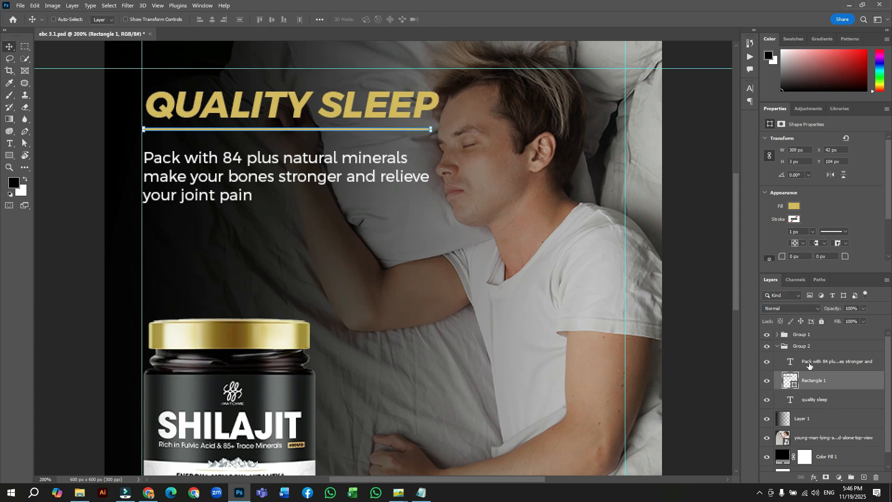
- Align the left edges of the quality sleep and Rectangle 1 layers and extend the underline to about 314 px
left_click(812, 399)
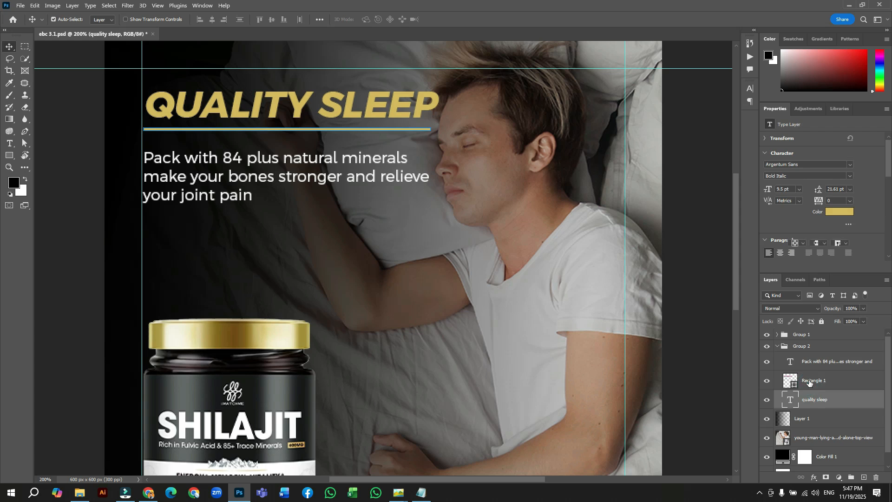
left_click(790, 378, "shift")
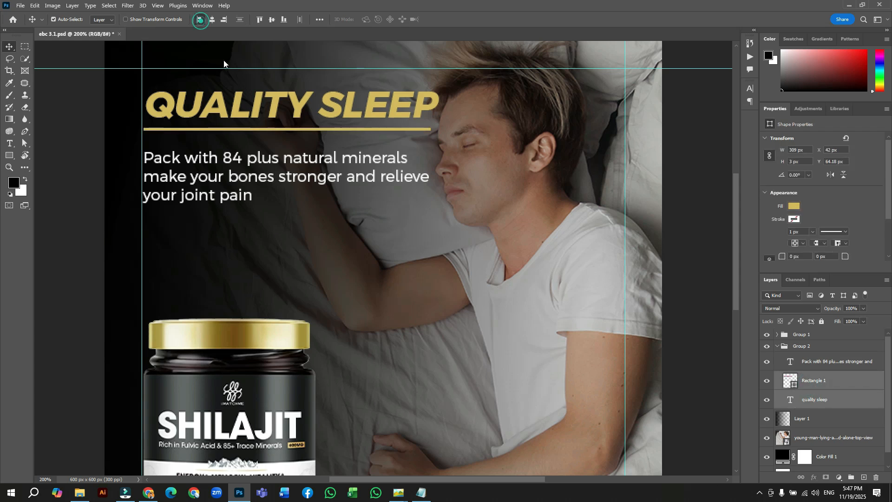
left_click(201, 21)
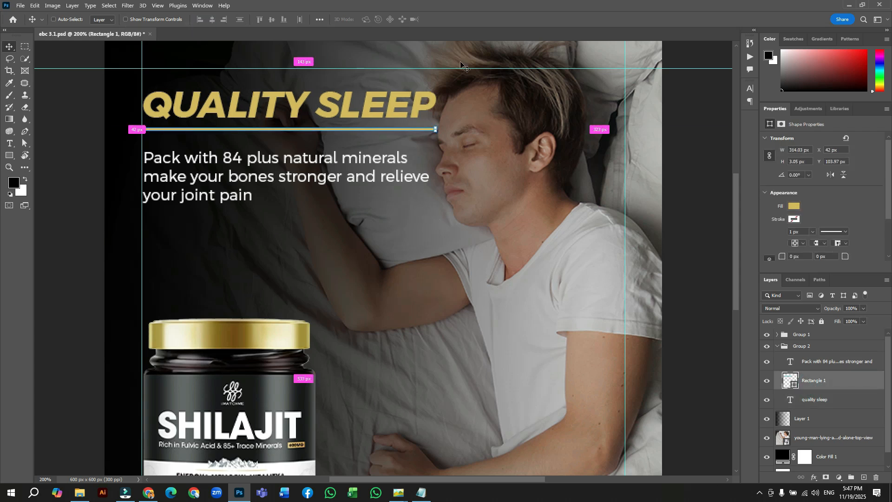
- Shift the sleeping-man photo slightly to the right so his face clears the QUALITY SLEEP heading
key("ctrl+minus")
left_click(810, 443)
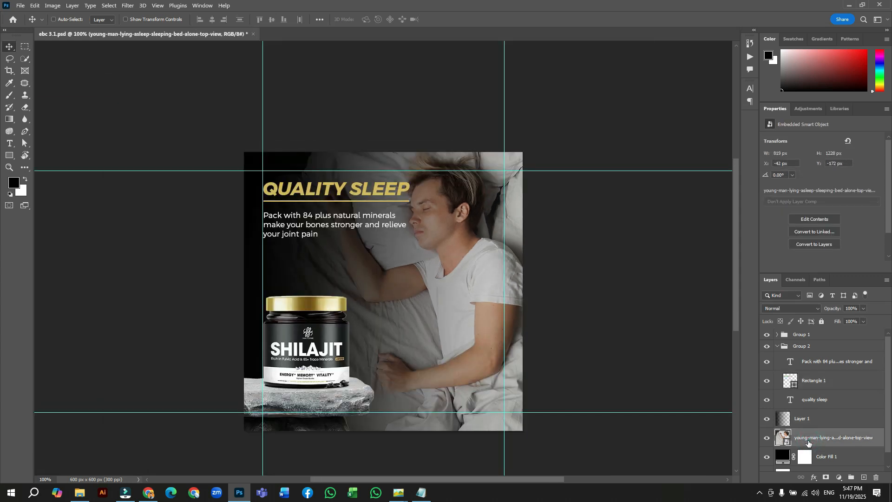
key("ctrl+t")
mouse_move(468, 308)
left_mouse_down()
mouse_move(481, 309)
mouse_move(473, 310)
left_mouse_up()
left_click(462, 19)
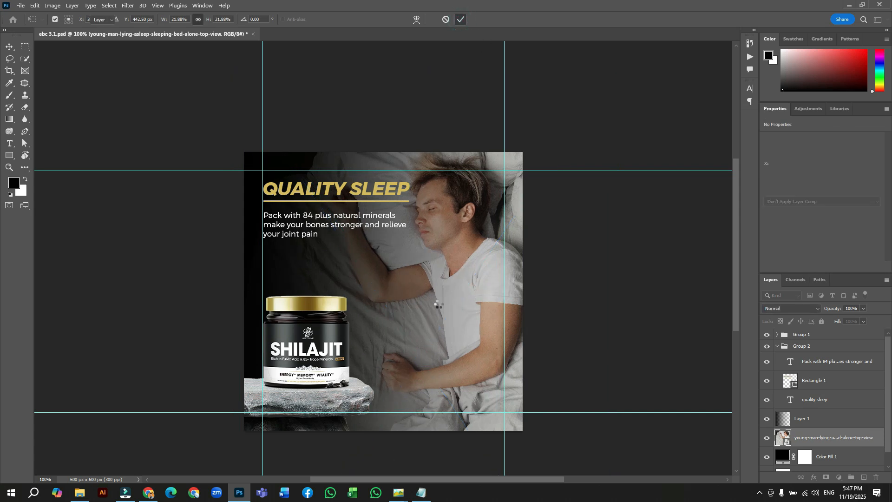
- Replace the paragraph text with "Shilajit improve the quality of your sleep and boosts overall health."
double_click(316, 234)
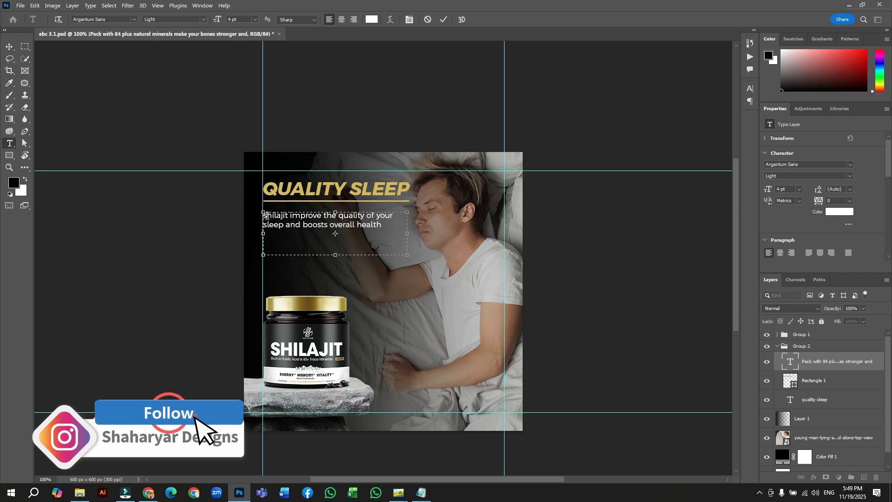
left_click_drag(268, 217, 263, 217)
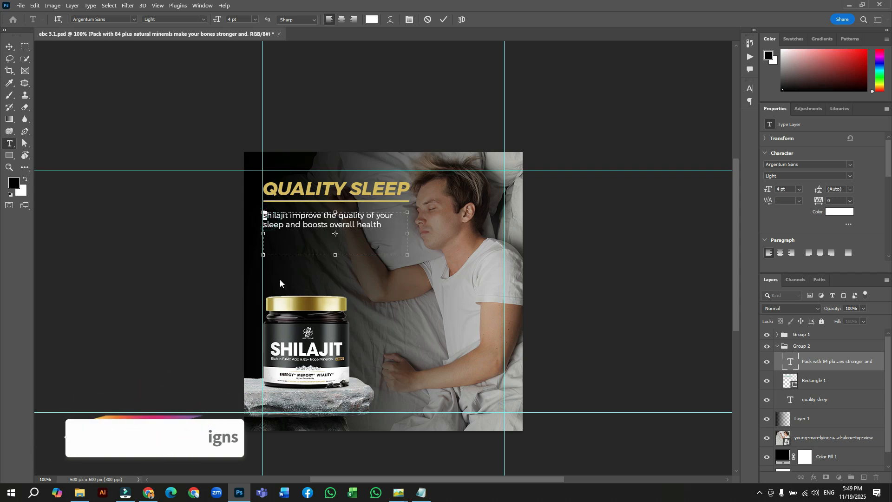
type("S")
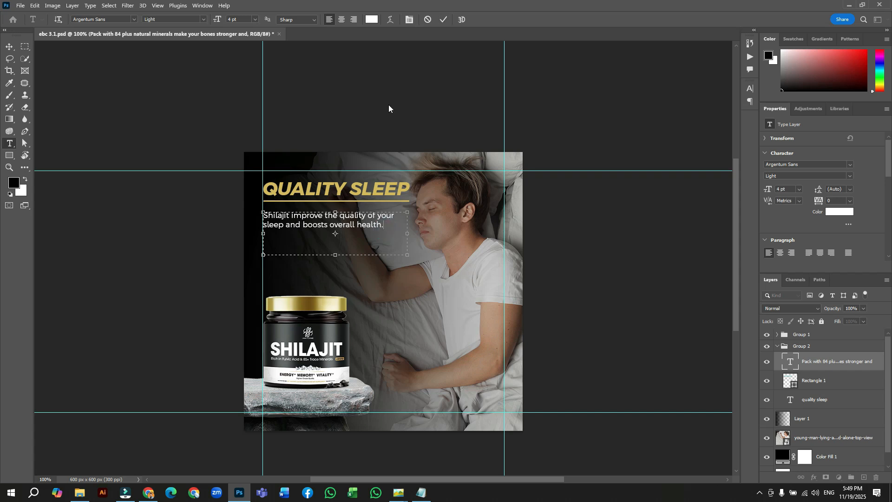
key("ctrl+Return")
key("v")
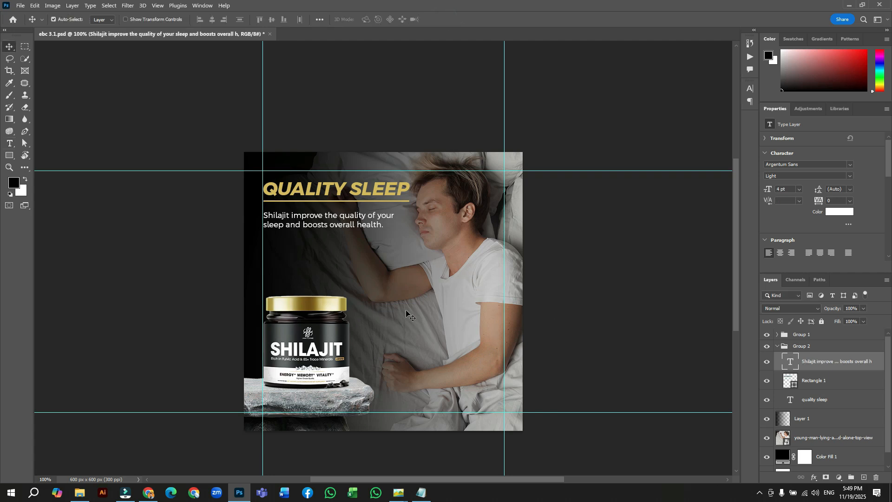
- Clear all guides from the QUALITY SLEEP design
left_click(159, 5)
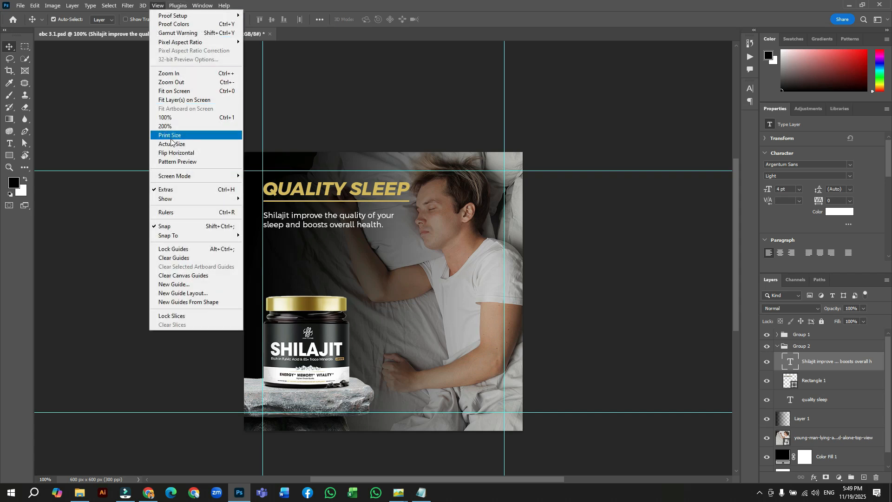
left_click(187, 258)
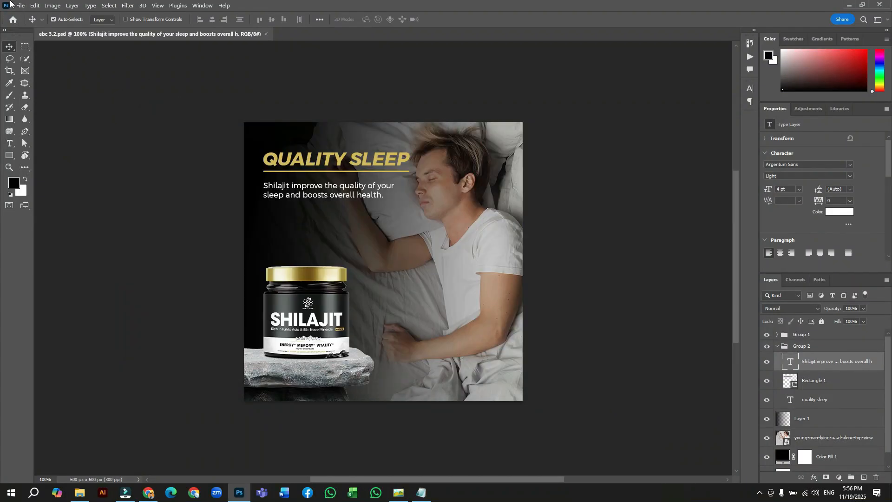
- Add a guide layout with 40 px margins on all four sides of the canvas
left_click(158, 6)
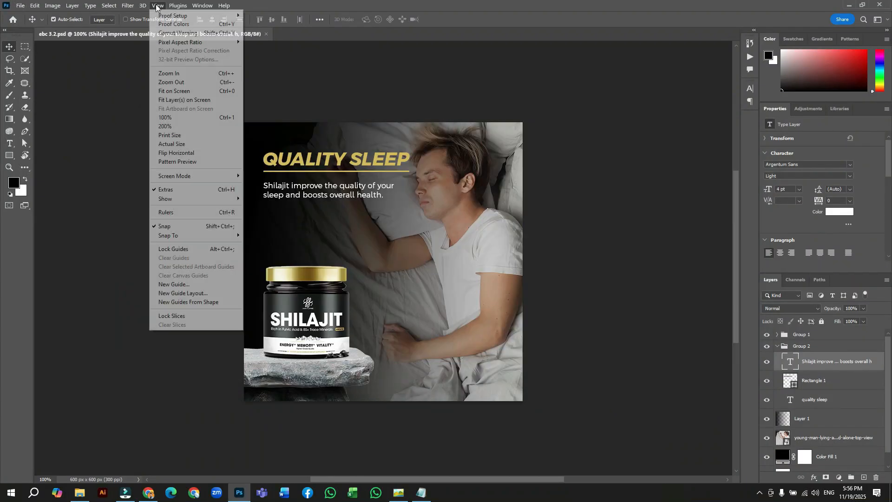
left_click(184, 293)
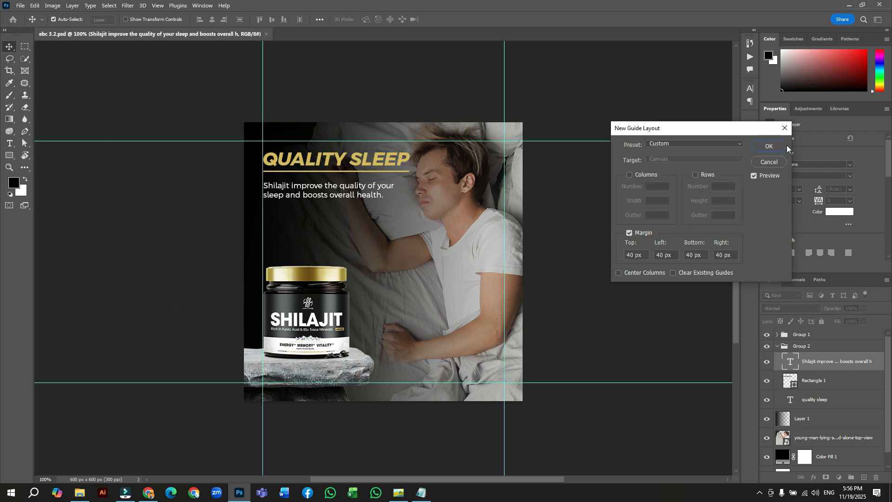
key("Return")
- Place the blonde-girl-applying-cream-her-face photo as an embedded image directly above the sleeping-man layer and flip it horizontally
left_click(832, 439)
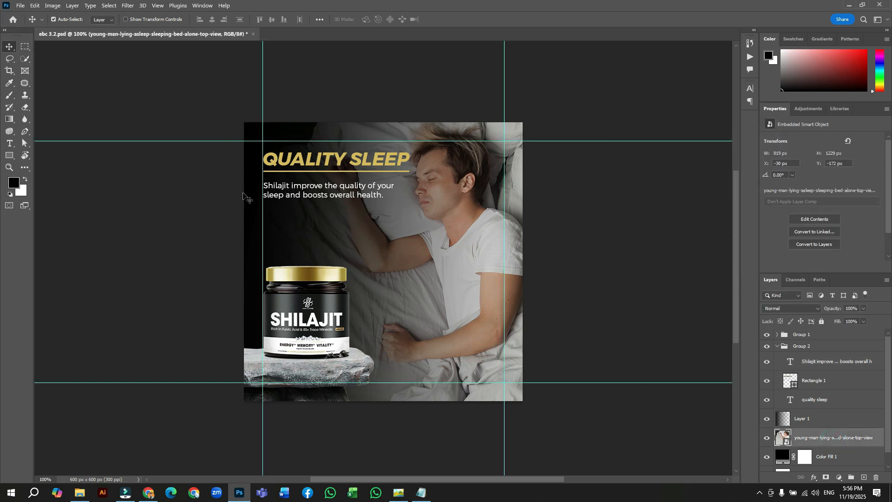
left_click(20, 6)
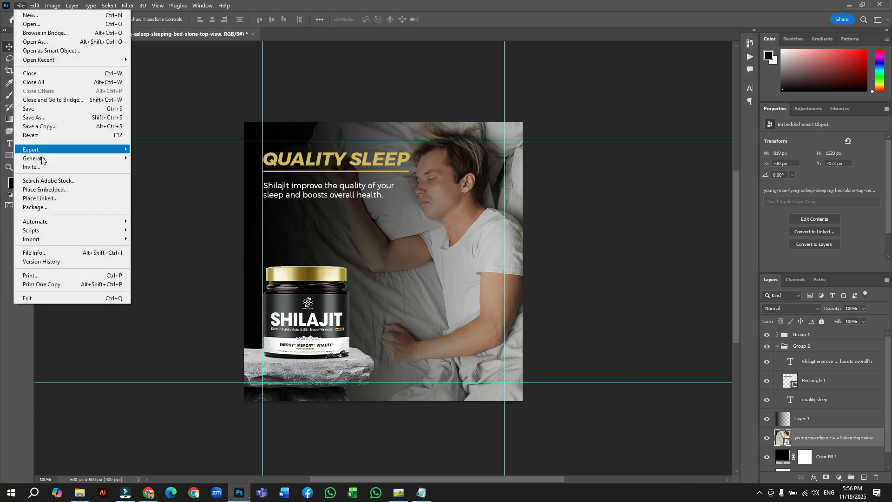
left_click(42, 189)
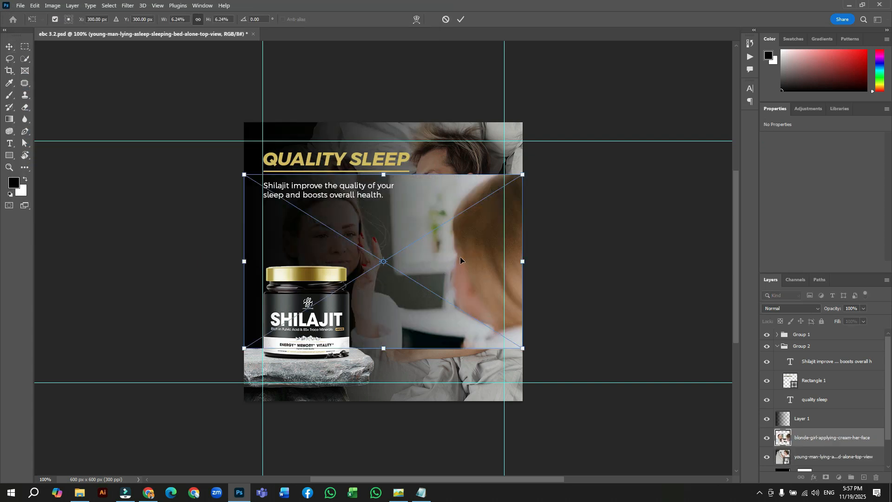
right_click(460, 258)
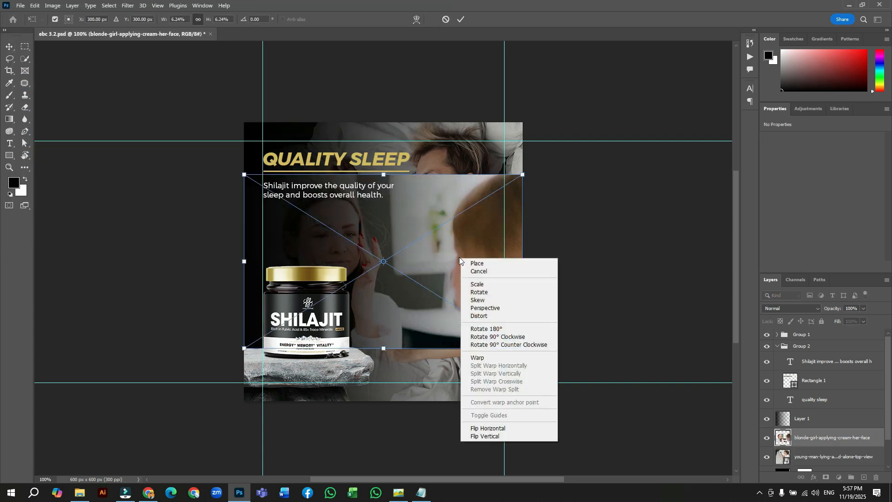
left_click(506, 426)
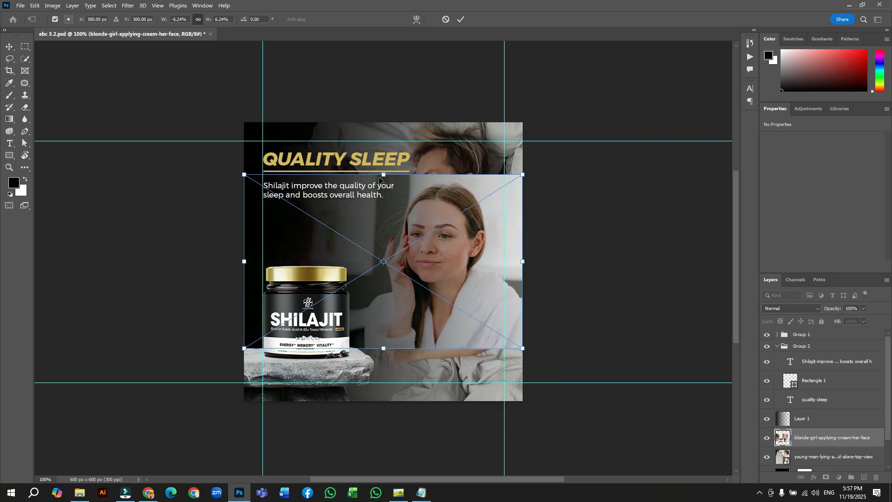
- Scale the woman's photo to 960 × 600 px, shifted 20 px left of centre, and delete the sleeping-man photo layer
left_click_drag(386, 175, 405, 112)
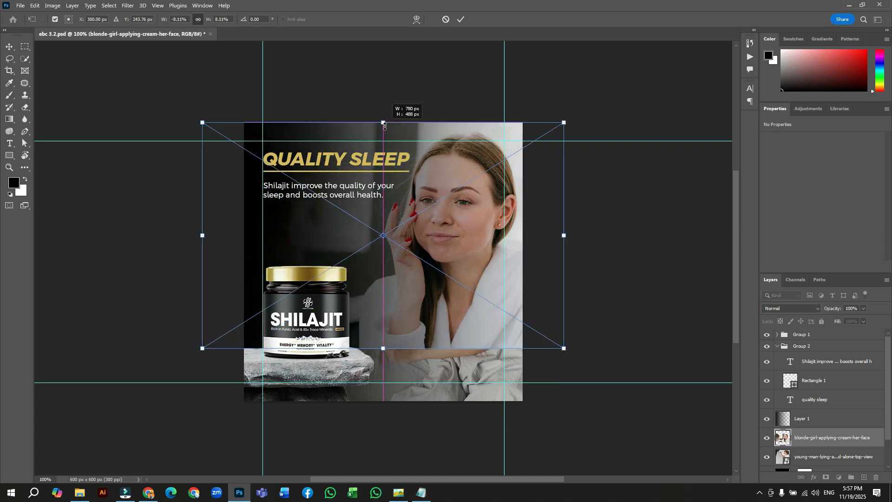
left_click_drag(383, 348, 397, 401)
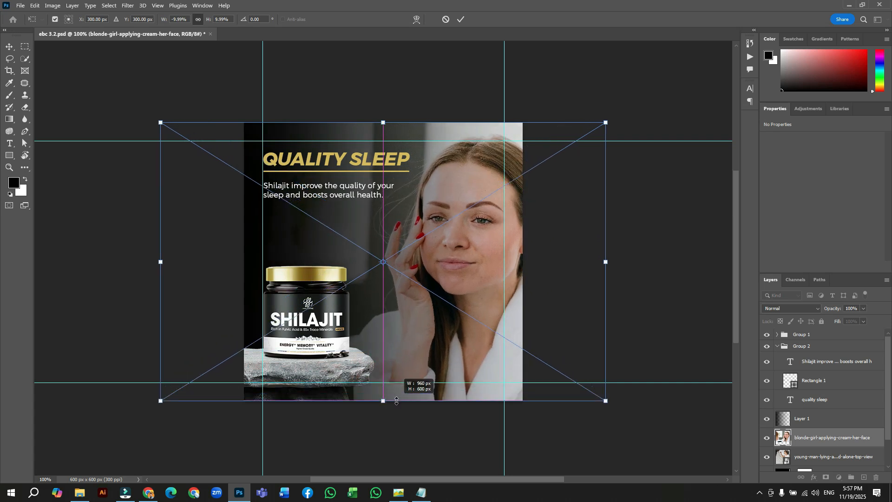
left_click_drag(438, 296, 434, 299)
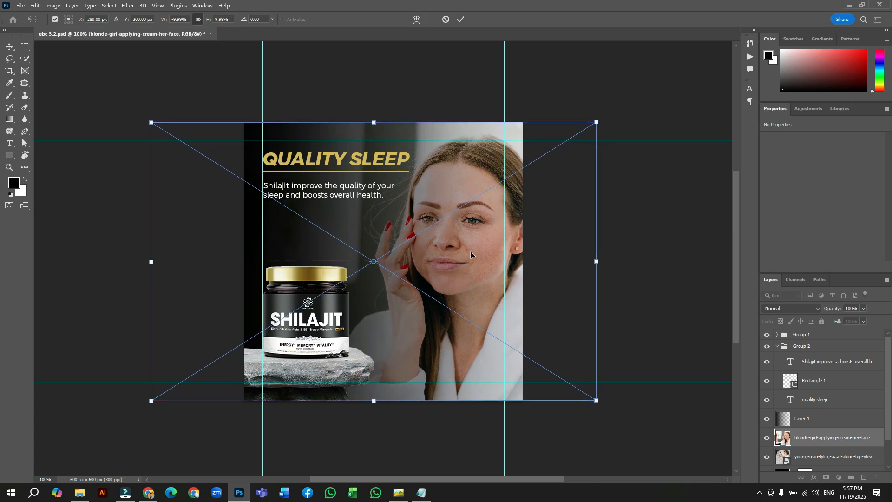
left_click(461, 20)
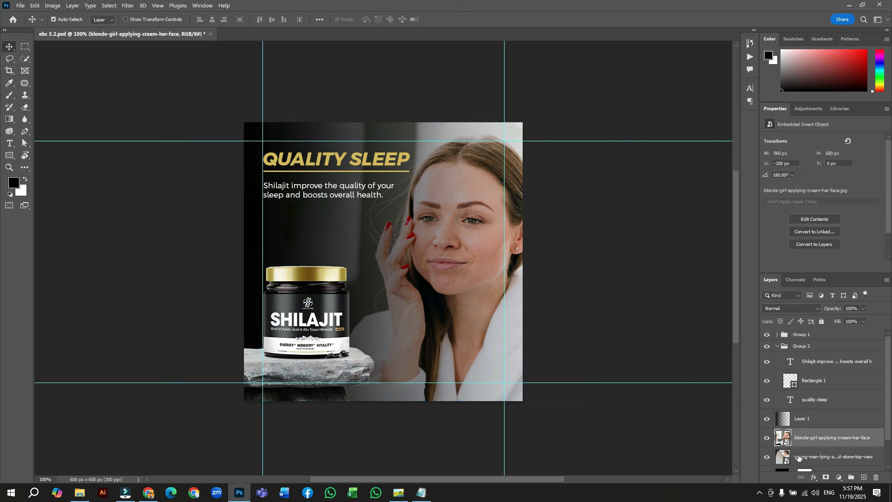
left_click(799, 457)
key("Delete")
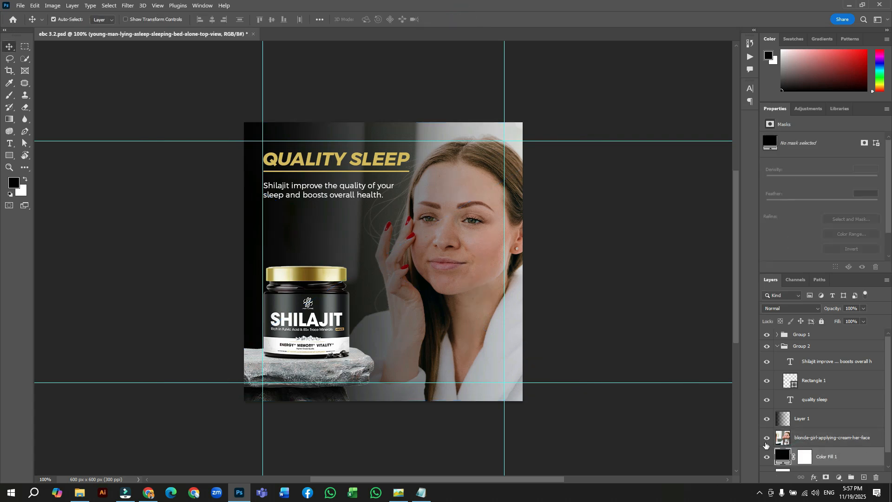
- Replace the QUALITY SLEEP heading text with ANTI-AGING
left_click(403, 162)
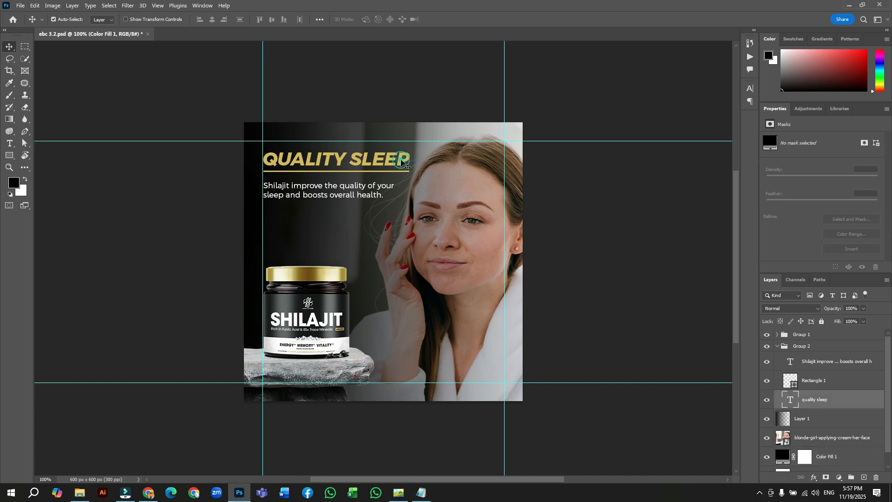
double_click(402, 159)
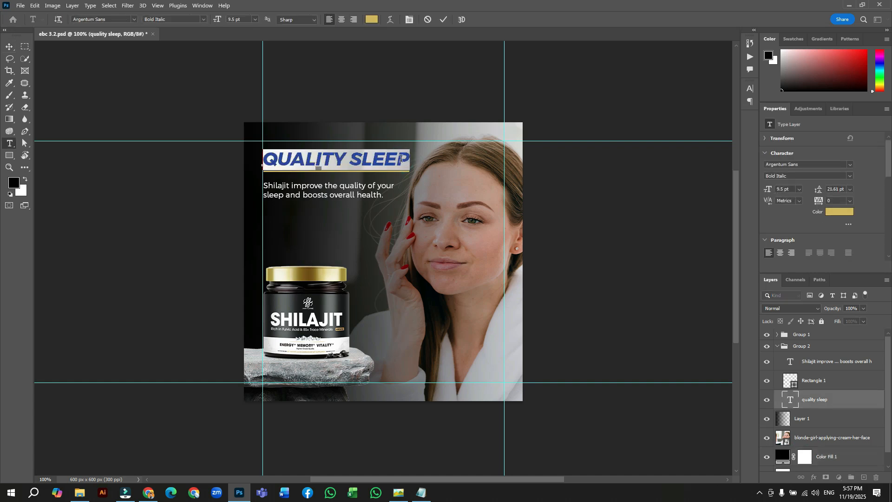
type("ANTI")
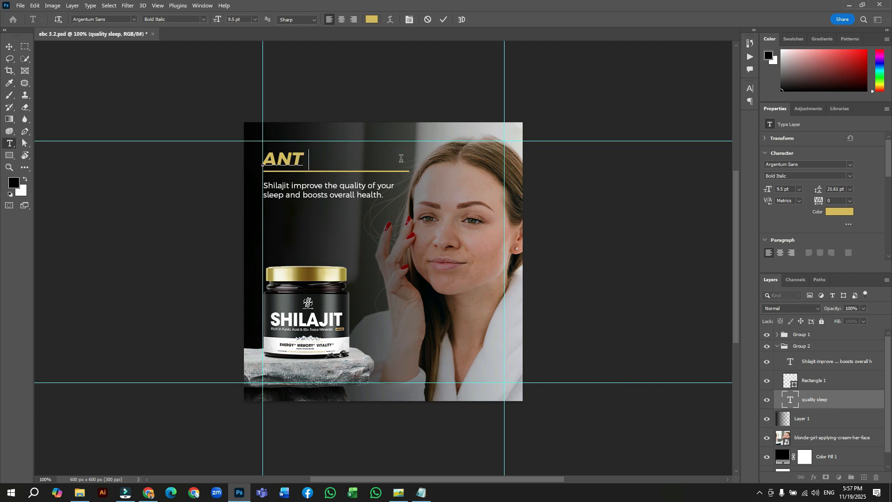
type("-AGING")
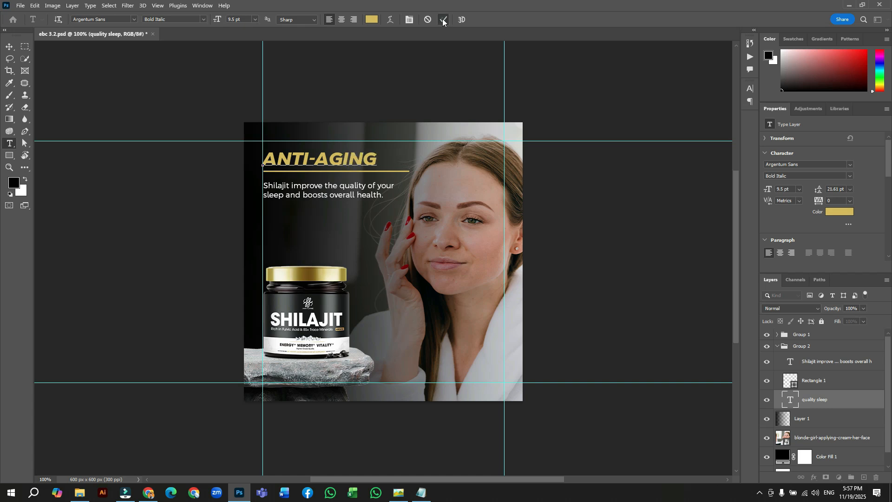
left_click(442, 21)
- Shorten the gold underline to about 243 px so it ends flush with the ANTI-AGING heading
key("v")
key("ctrl+equal")
key("ctrl+equal")
left_click_drag(250, 132, 389, 379)
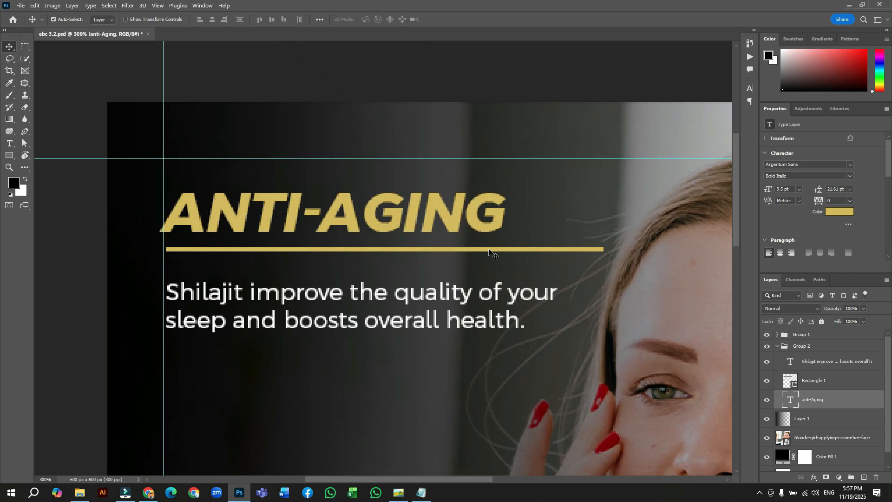
left_click(489, 250)
key("ctrl+t")
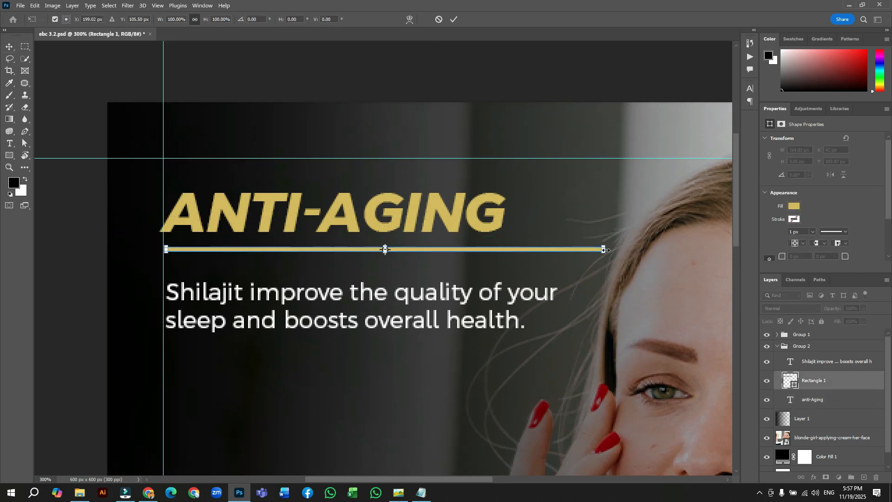
left_click_drag(602, 250, 507, 251)
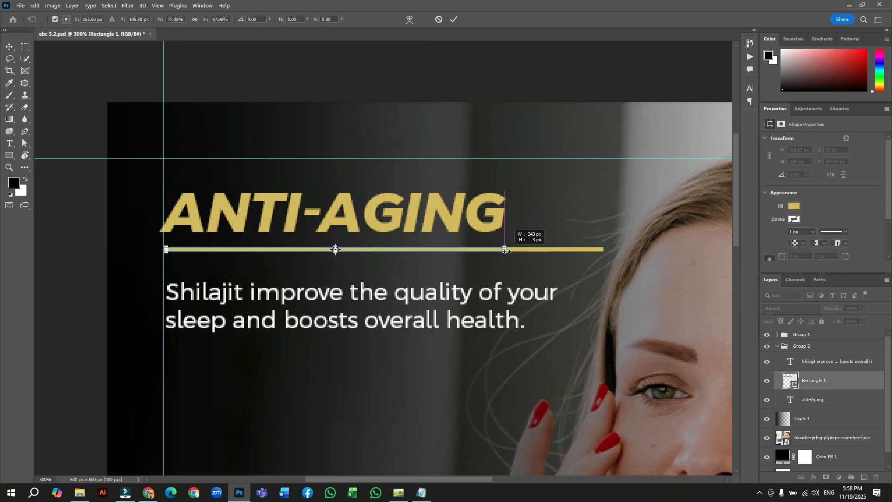
left_click(453, 19)
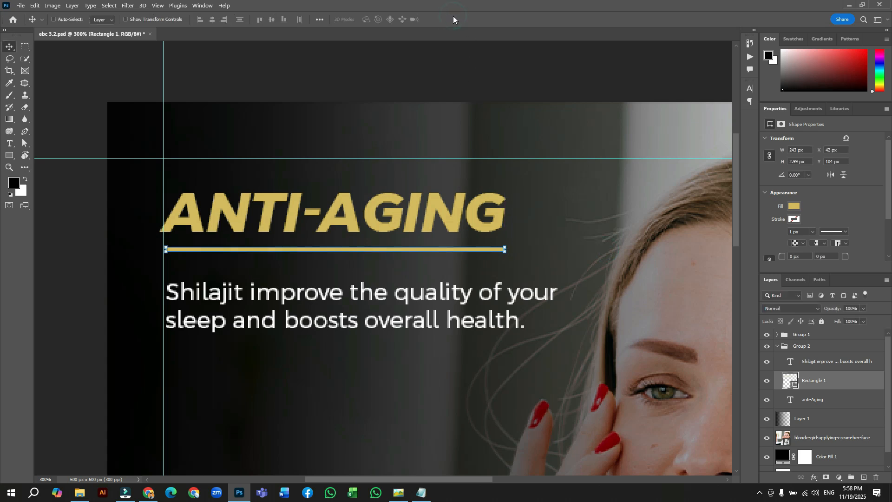
- Replace the paragraph with "Protect Your skin and slow down your aging process with Shilajit" and narrow its text box to about 243 px
key("ctrl+minus")
key("ctrl+minus")
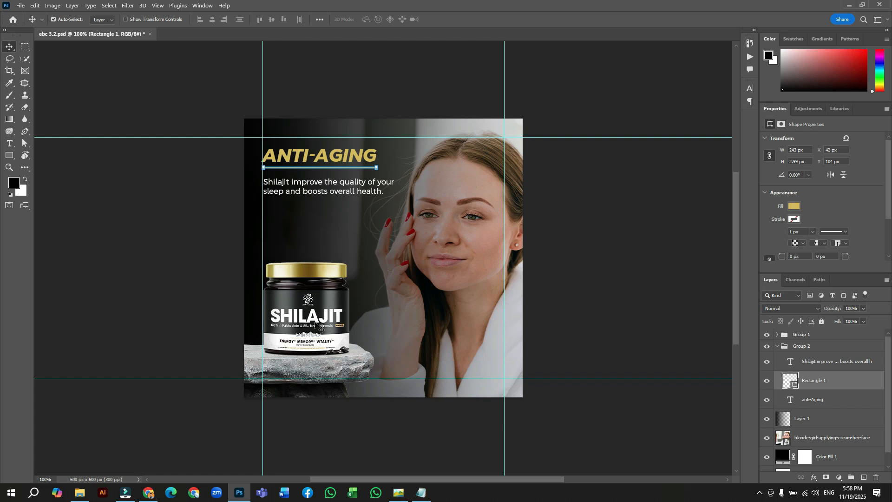
double_click(365, 195)
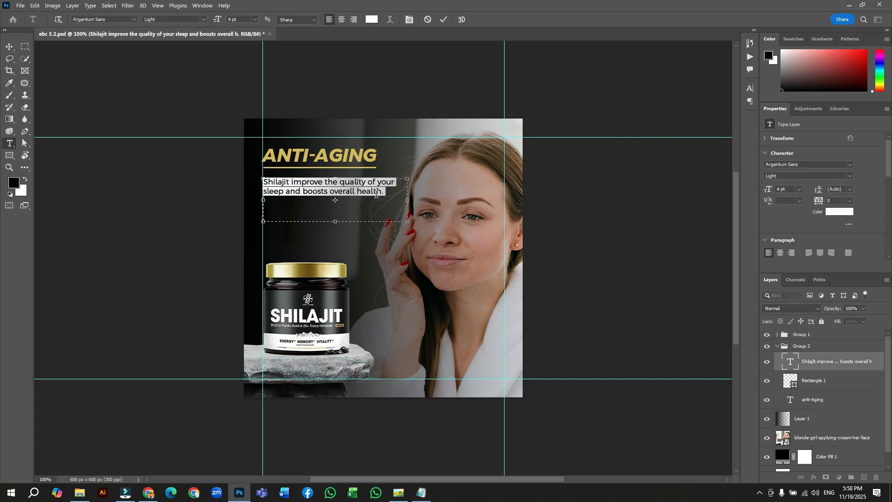
type("Protect Your skin and slow down your aging process with")
left_click(266, 191)
key("BackSpace")
left_click_drag(408, 211, 380, 200)
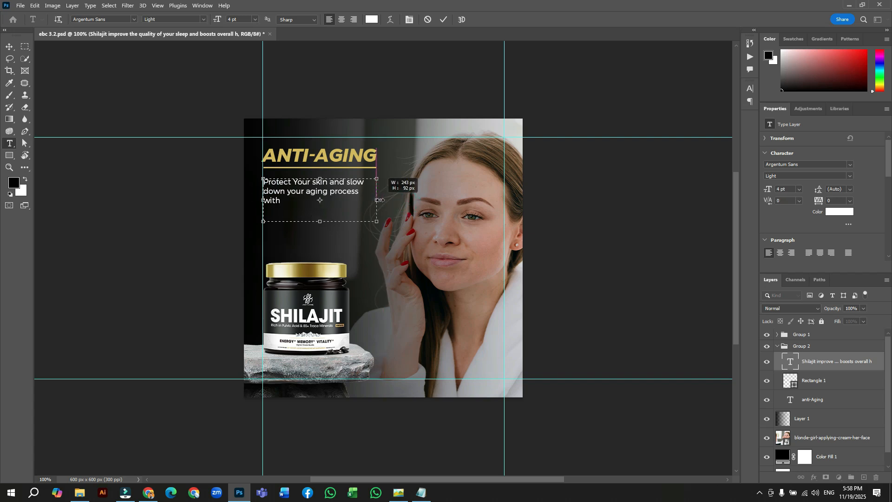
left_click_drag(323, 224, 323, 224)
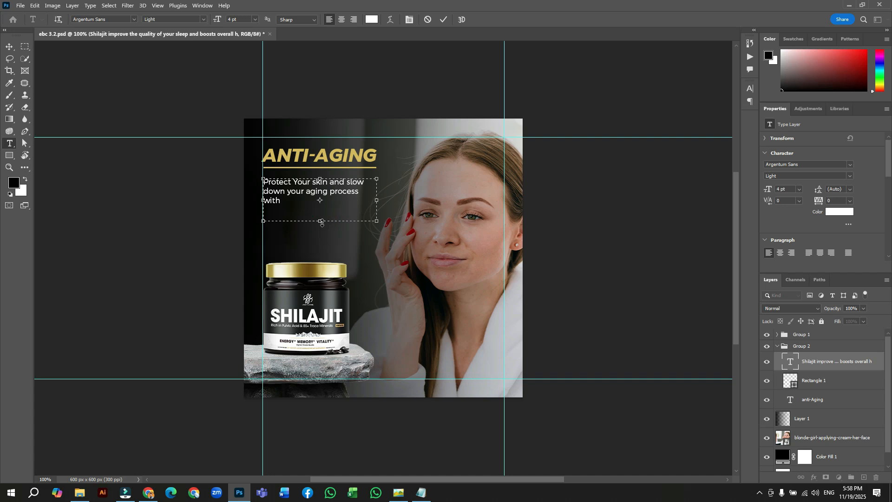
left_click(285, 200)
type("S")
type("hilajit")
left_click(443, 20)
key("v")
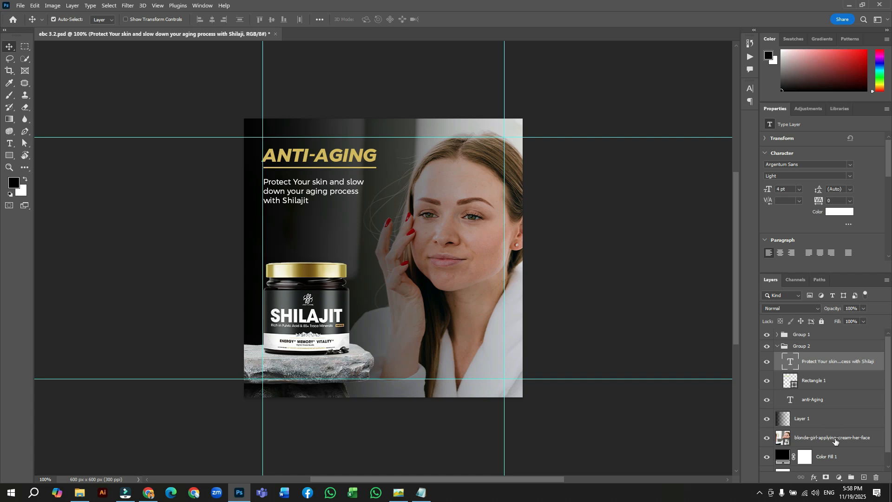
- Move the woman's photo left to about X -234 px so her ear and hair fit inside the canvas, and clear all guides
left_click(834, 441)
key("ctrl+t")
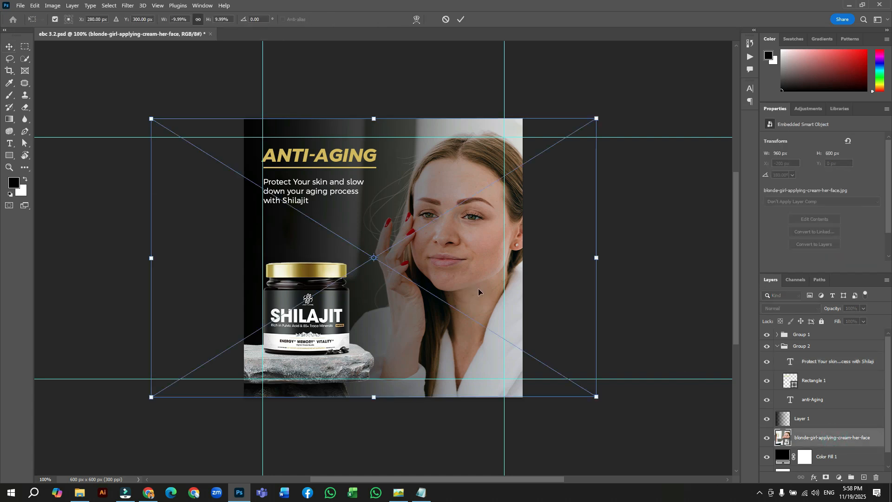
mouse_move(479, 288)
left_mouse_down()
mouse_move(452, 286)
mouse_move(462, 284)
left_mouse_up()
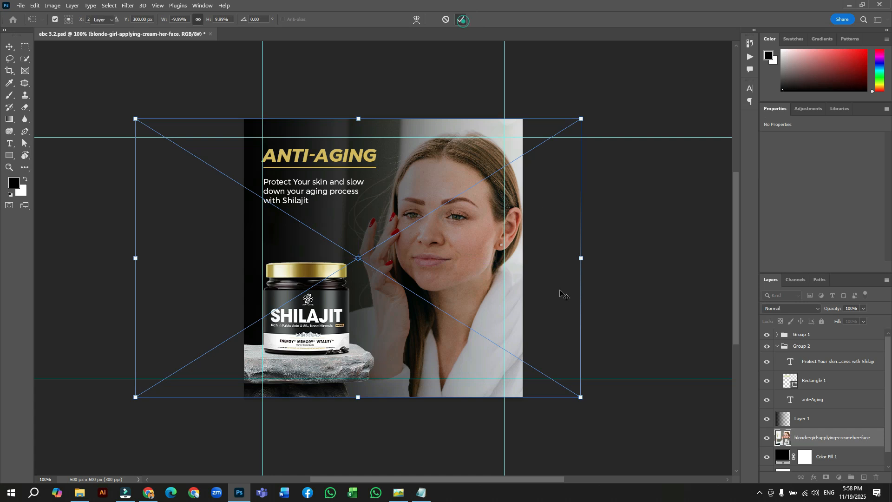
left_click(461, 19)
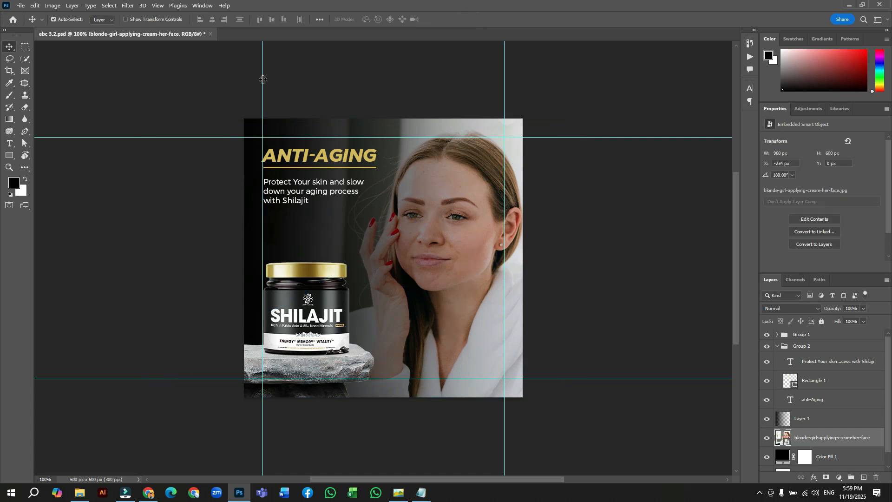
left_click(158, 5)
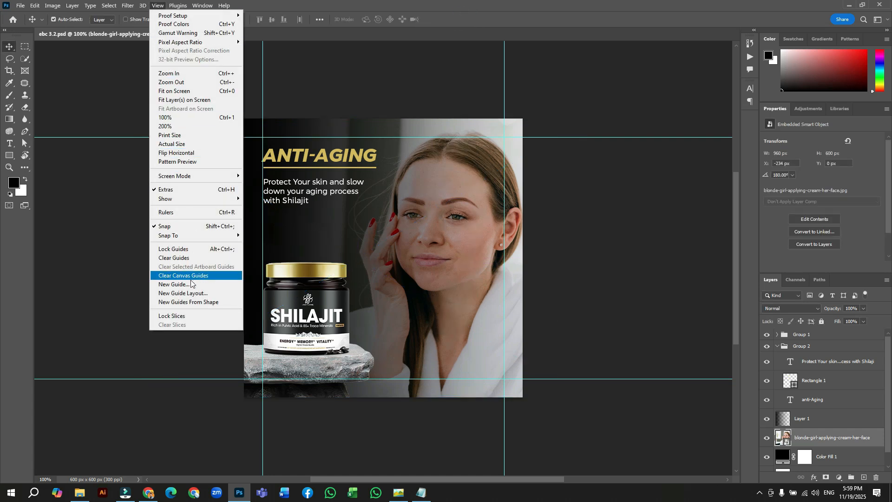
left_click(181, 258)
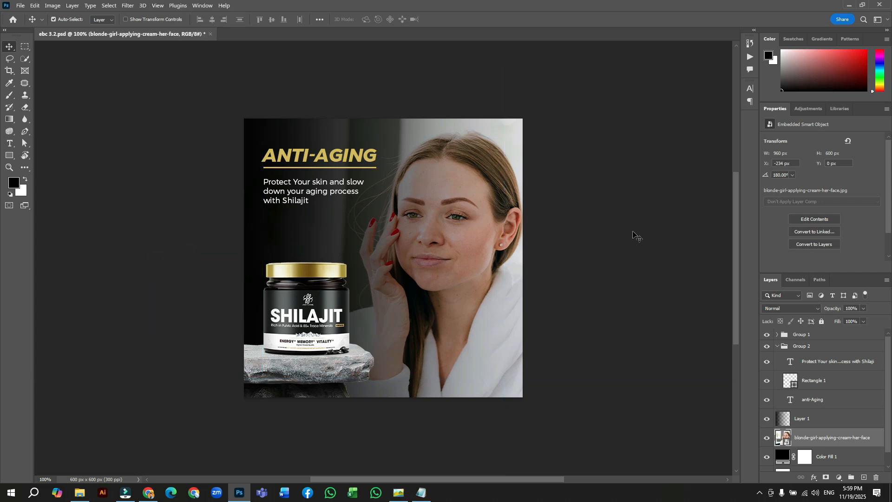